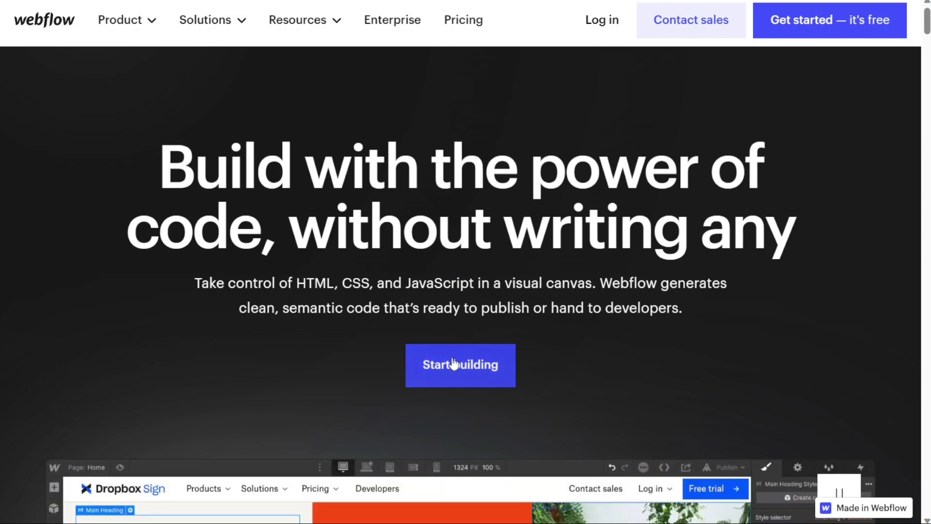
Start building a new Webflow site and reach the site-creation page with its four starting options
left_click(464, 369)
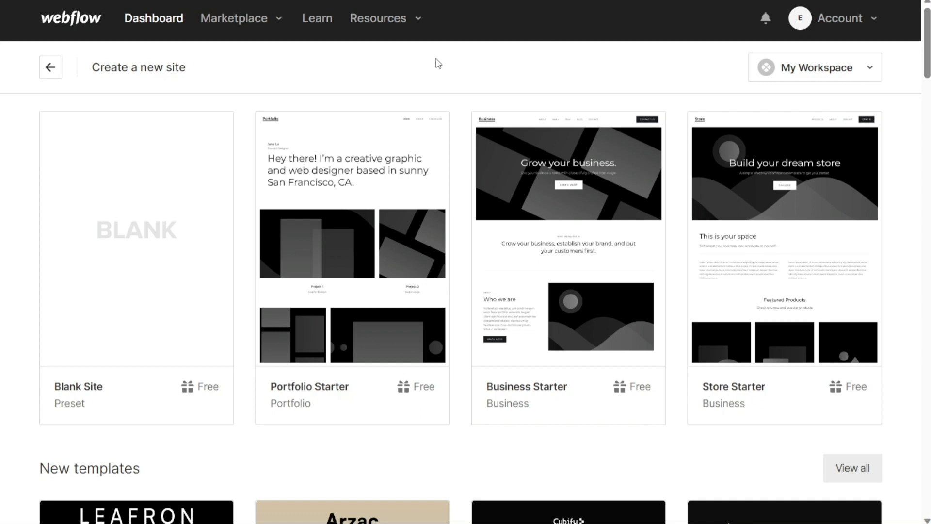
mouse_move(160, 247)
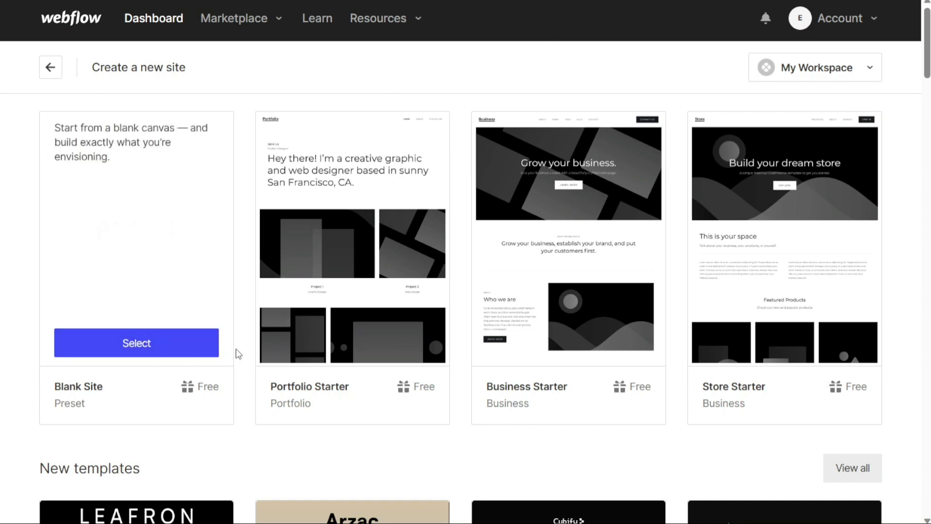
Pick the free Memberbase template and create the site under the name Demo
mouse_move(660, 308)
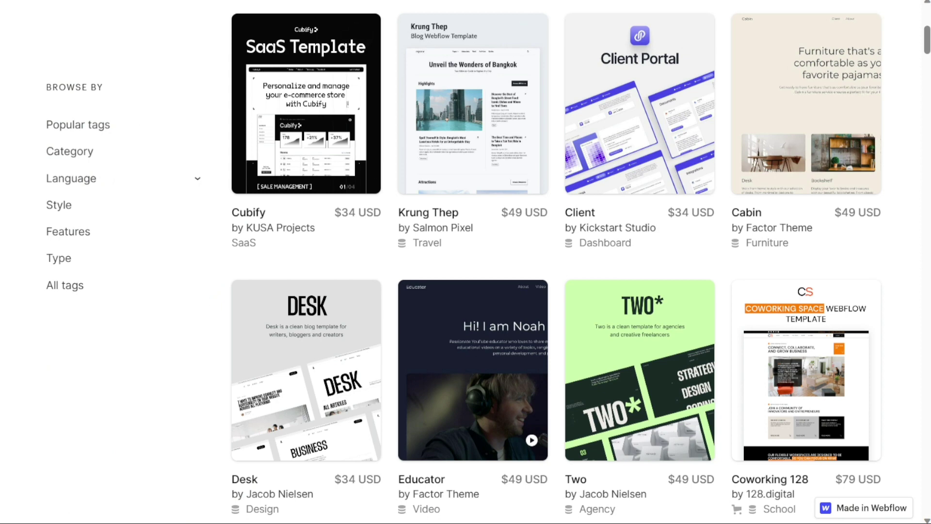
scroll(558, 262, "down", 10)
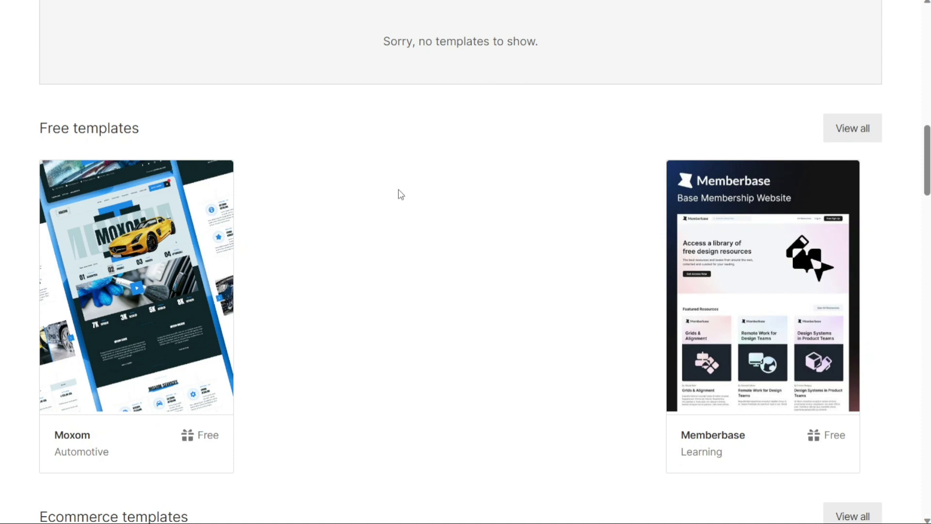
mouse_move(780, 313)
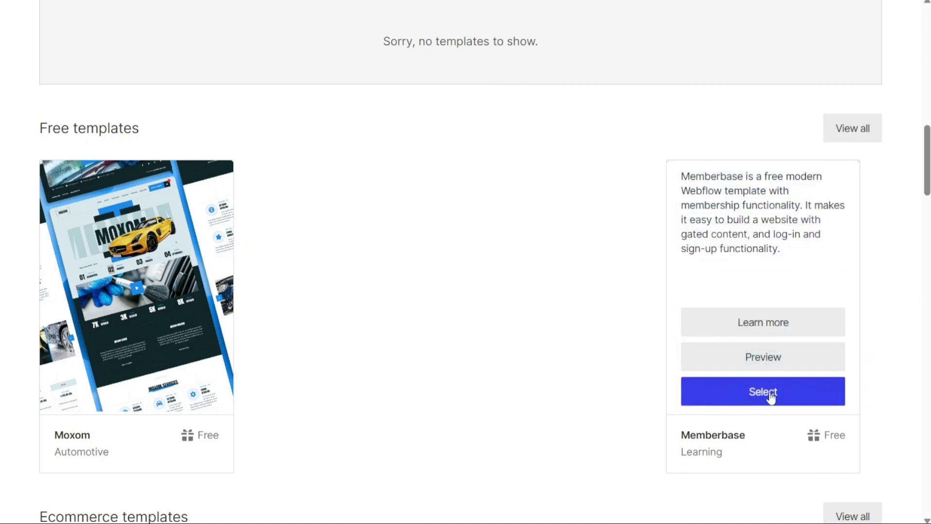
left_click(772, 391)
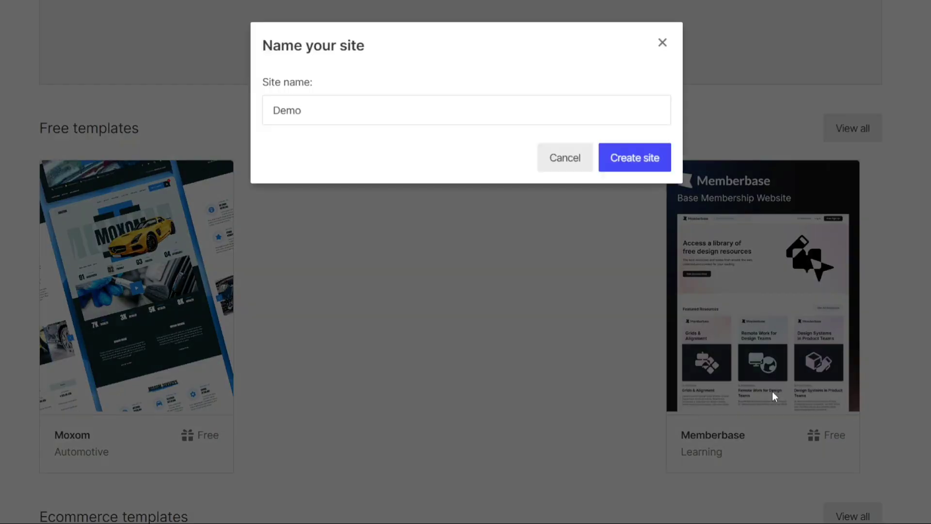
left_click(574, 162)
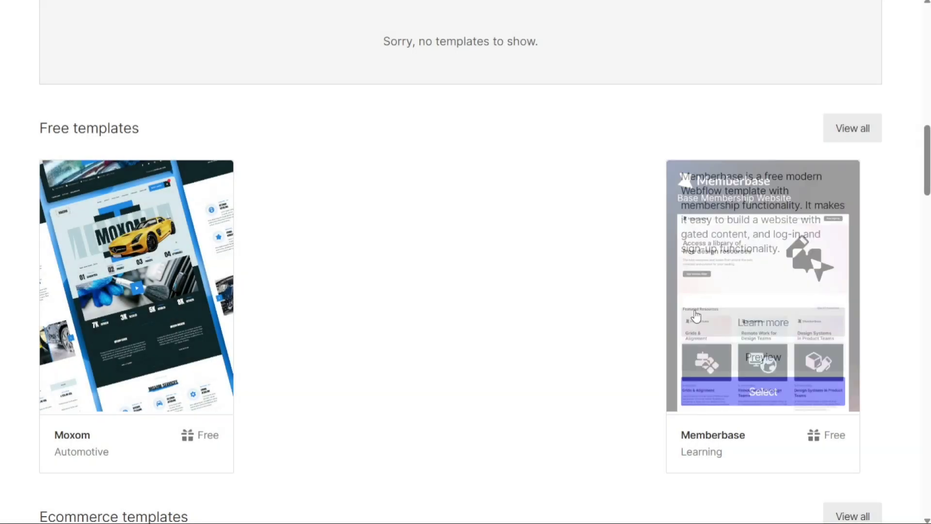
left_click(760, 396)
left_click(363, 111)
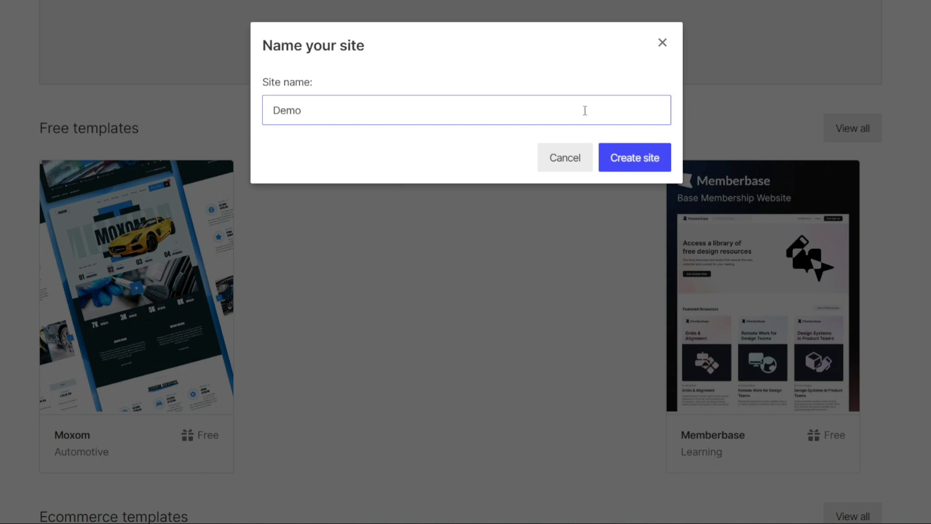
left_click(631, 168)
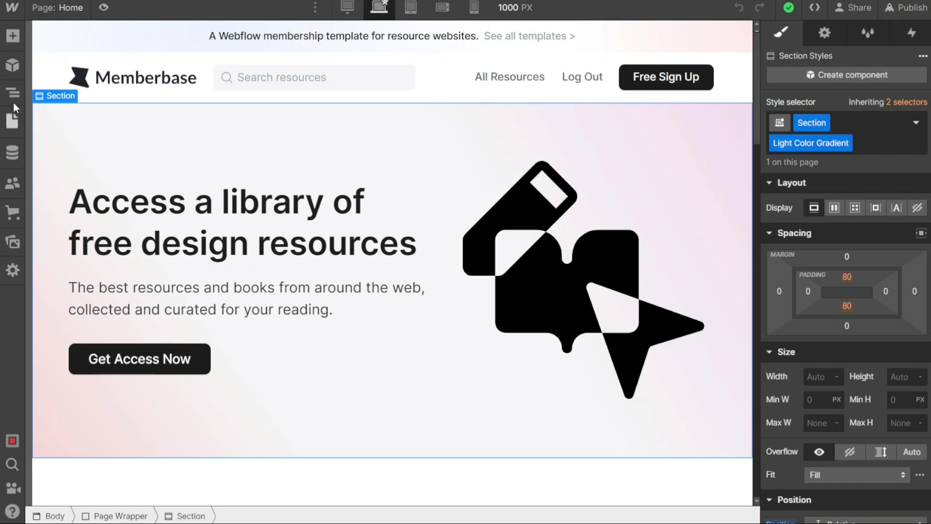
Collapse the Layout, Basic and Typography element categories in the Add panel, then close it
left_click(13, 35)
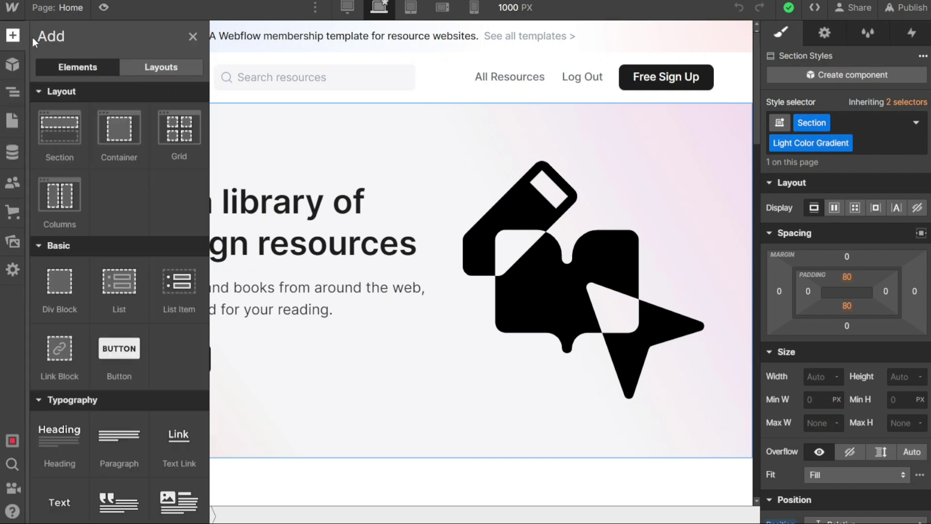
left_click(39, 92)
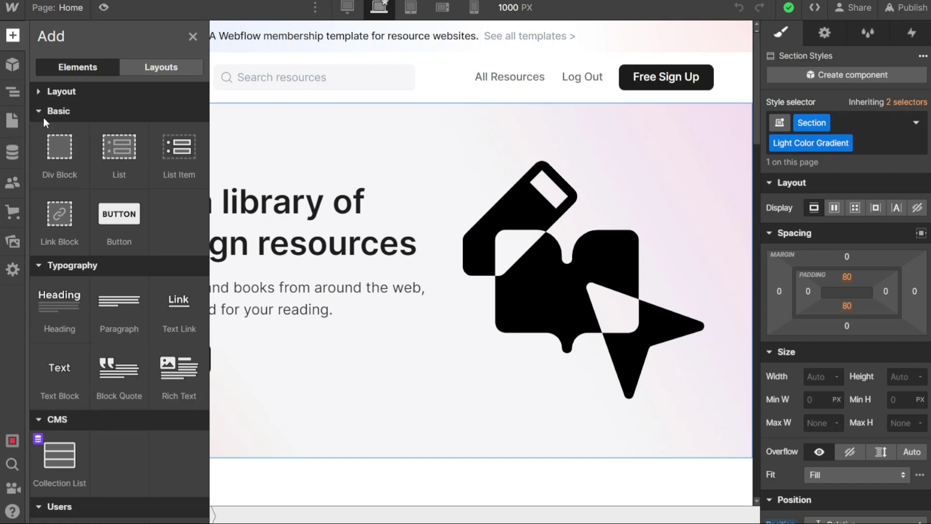
left_click(43, 117)
left_click(46, 131)
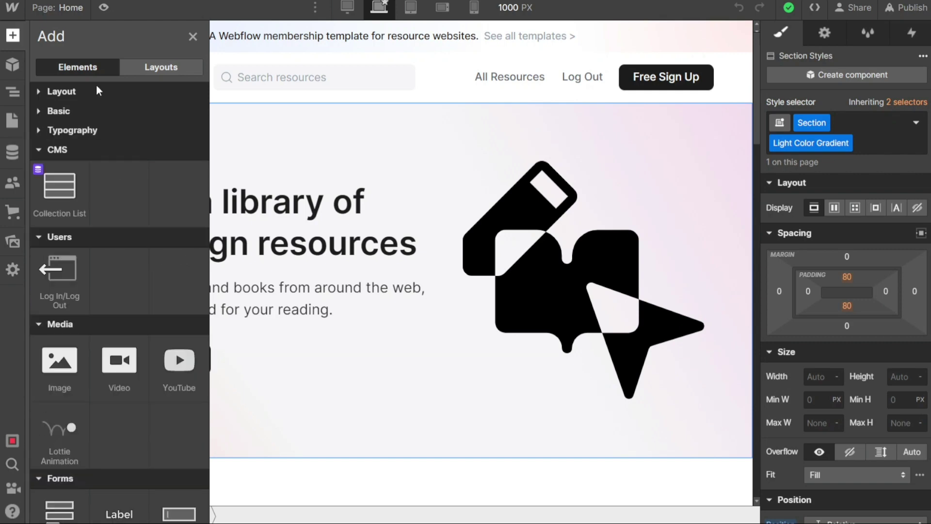
left_click(193, 37)
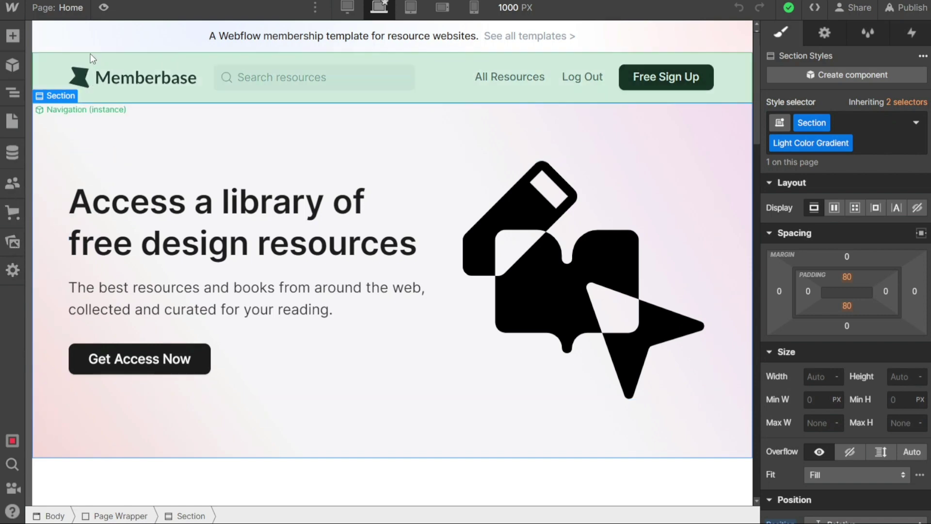
Collapse the CMS, Media, Forms and Advanced categories, re-expand CMS, and view the Starter layouts
left_click(14, 36)
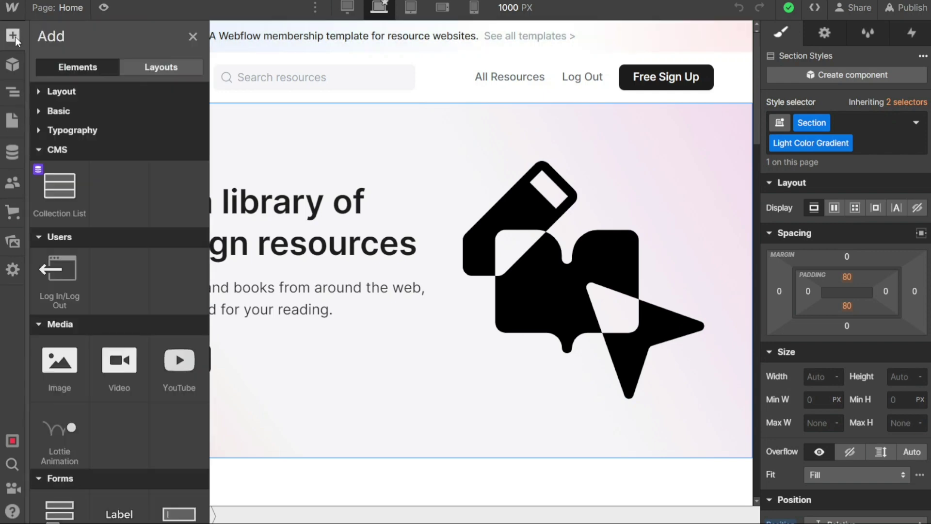
left_click(54, 150)
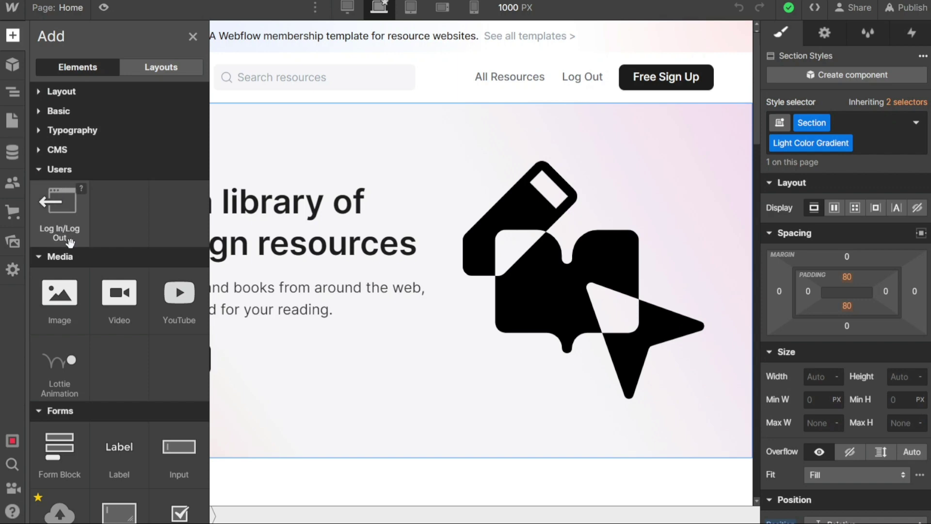
left_click(58, 262)
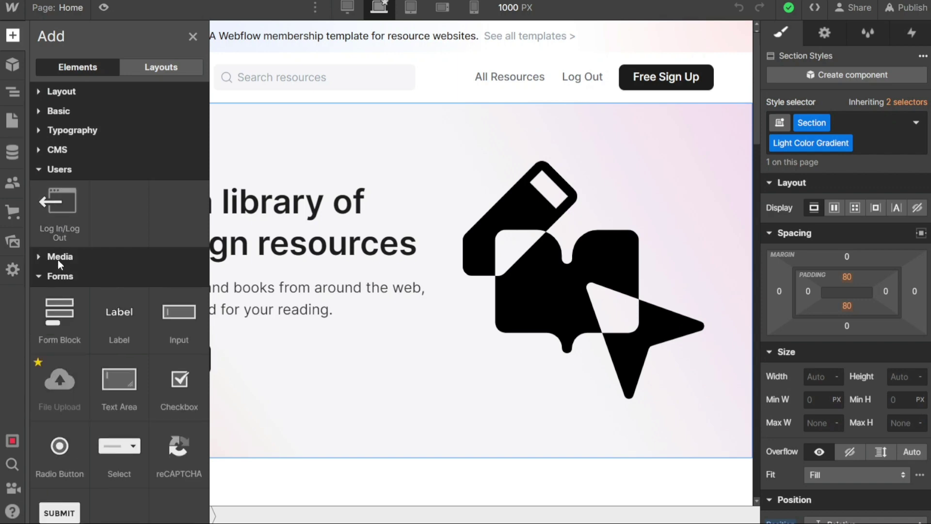
left_click(63, 277)
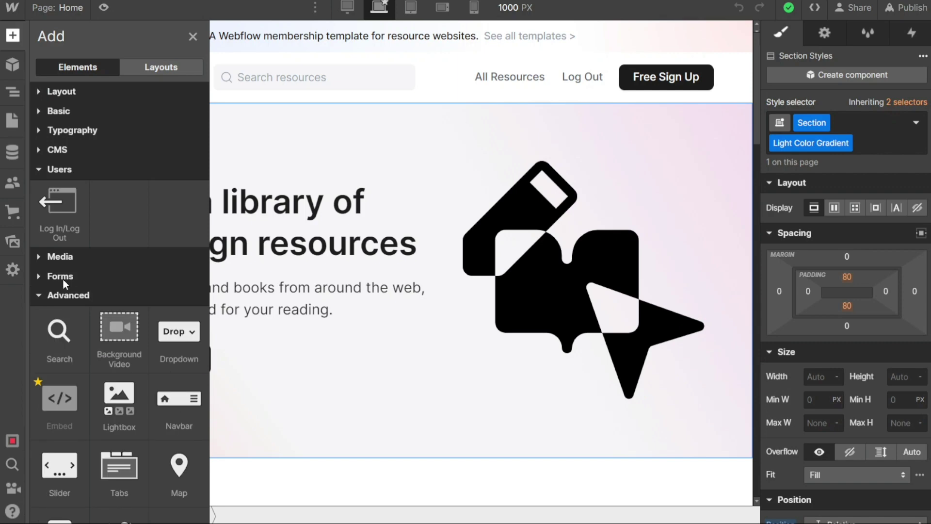
left_click(77, 296)
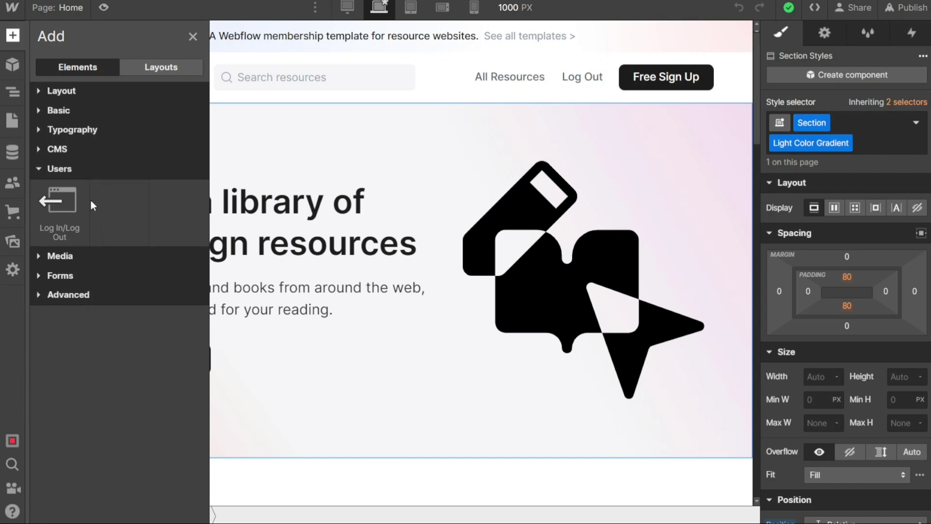
left_click(60, 150)
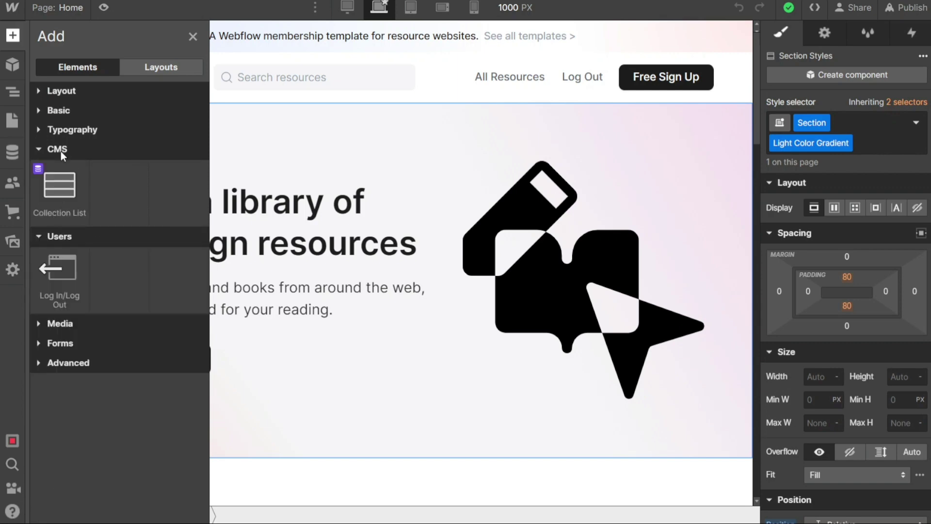
left_click(156, 74)
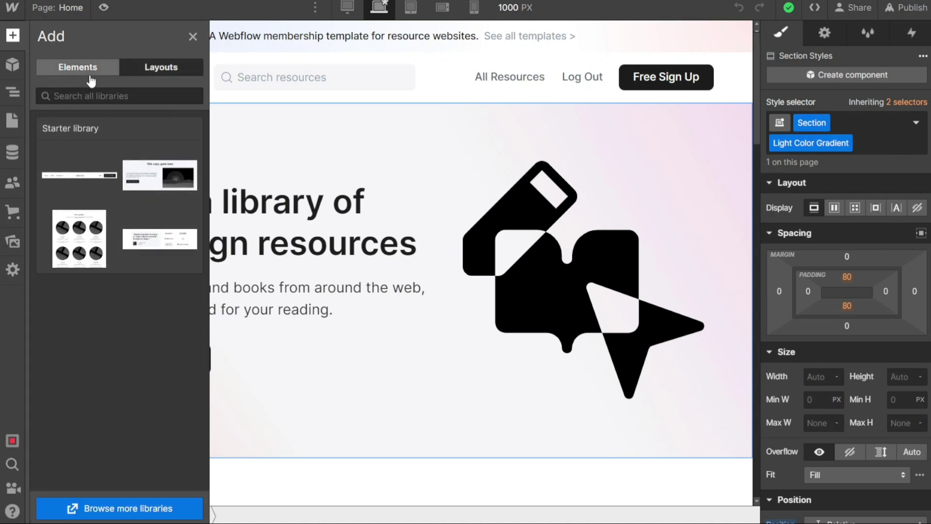
Browse the Components panel, dismiss its announcement, and view the Home page's Navigator element tree
left_click(19, 66)
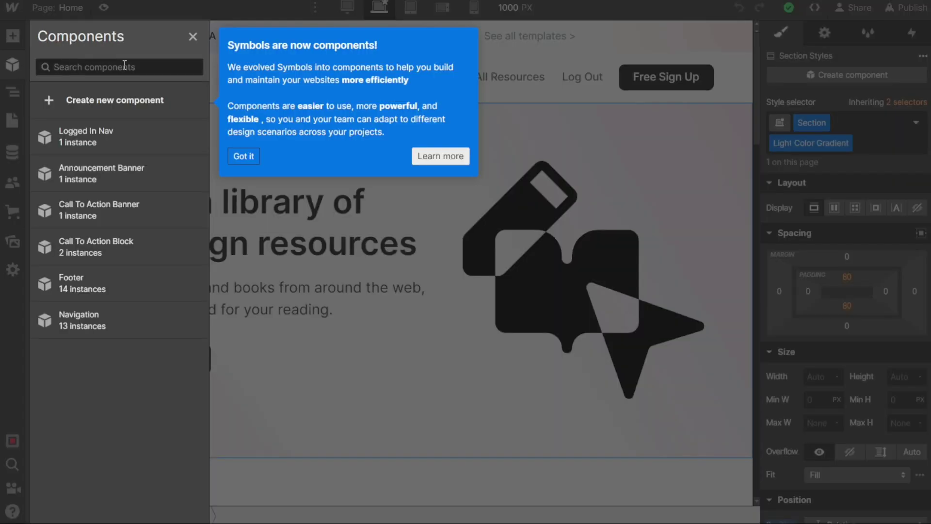
left_click(243, 156)
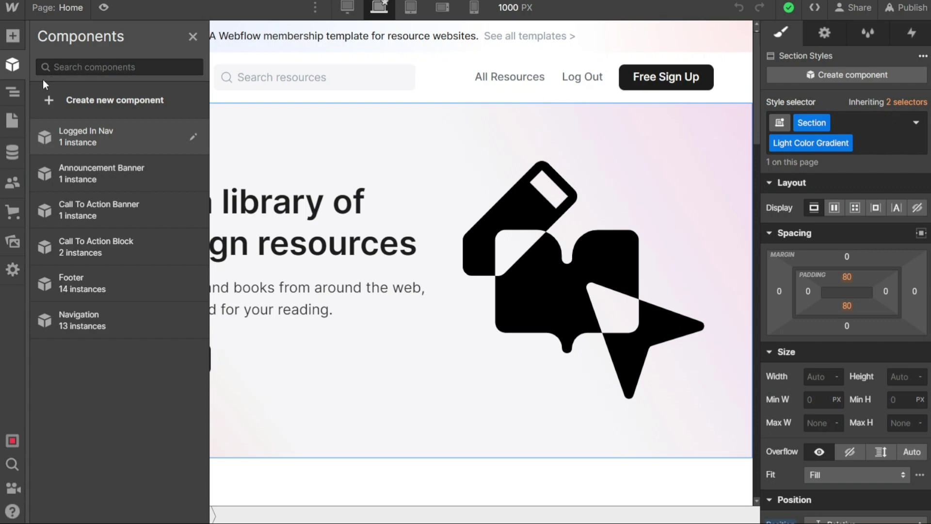
left_click(13, 91)
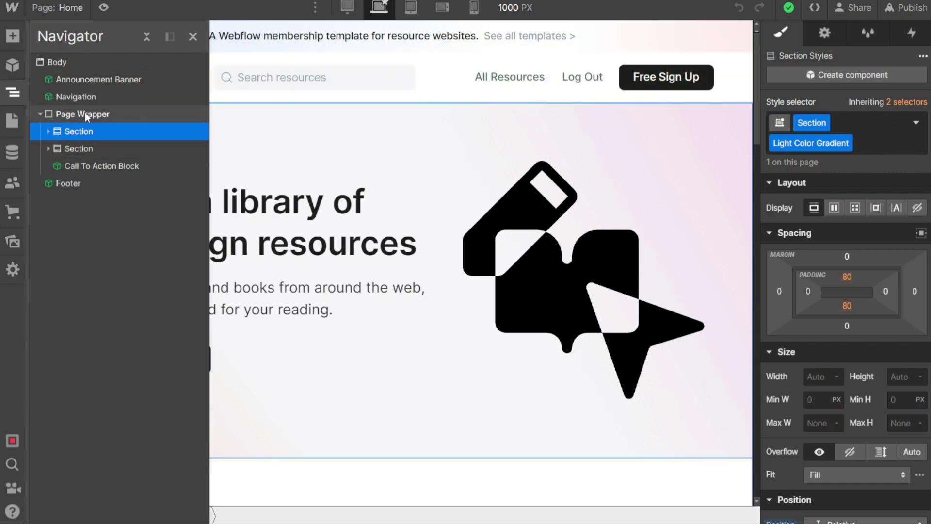
Open the Contact page from the Pages list, then view the Ebooks CMS collection with 5 items
left_click(16, 122)
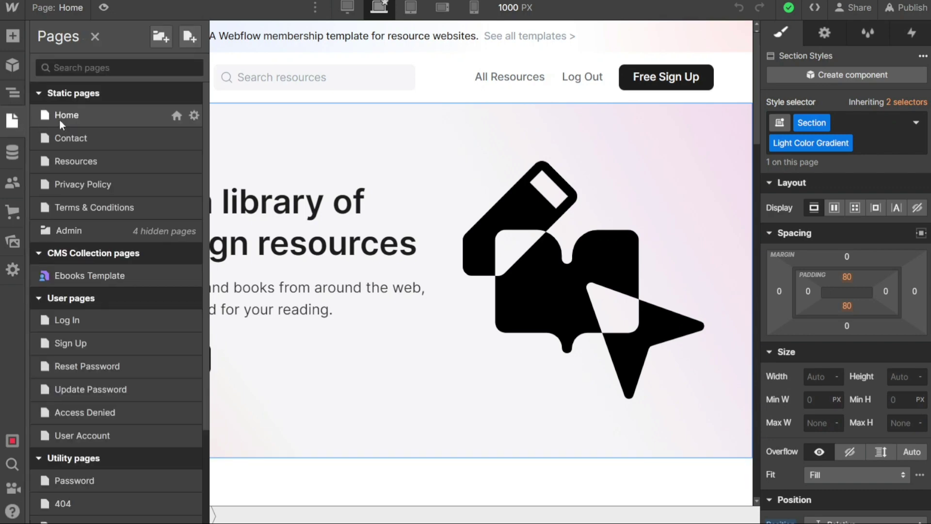
left_click(83, 139)
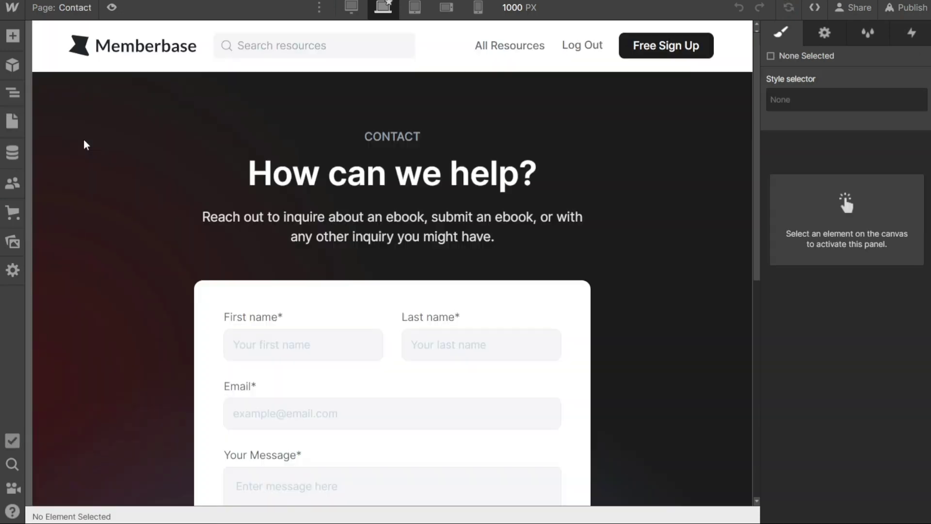
left_click(14, 123)
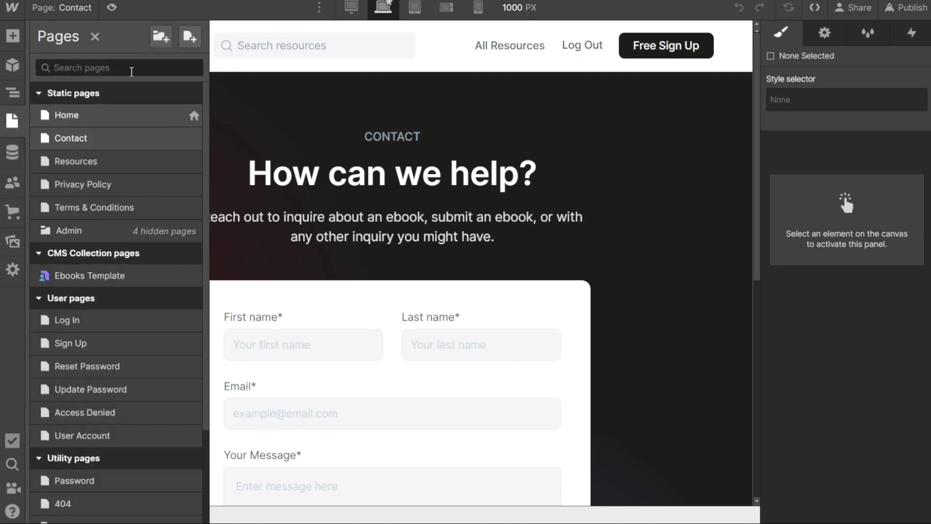
left_click(15, 160)
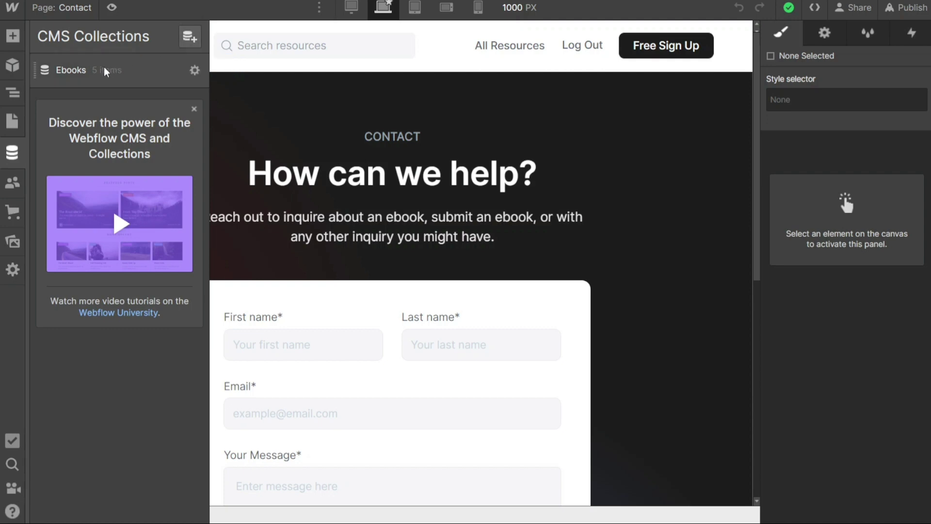
Check the Users panel, then close the Ecommerce store-setup prompt without enabling a store
left_click(16, 183)
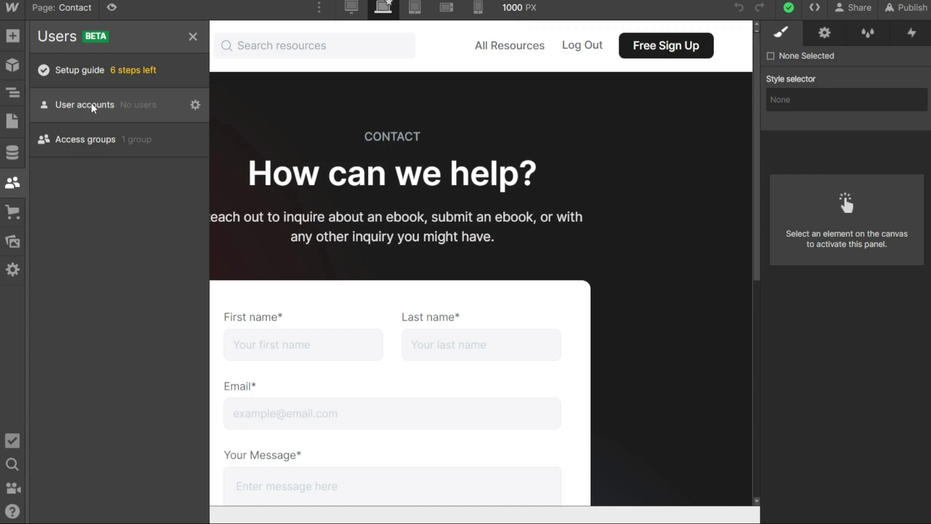
left_click(15, 217)
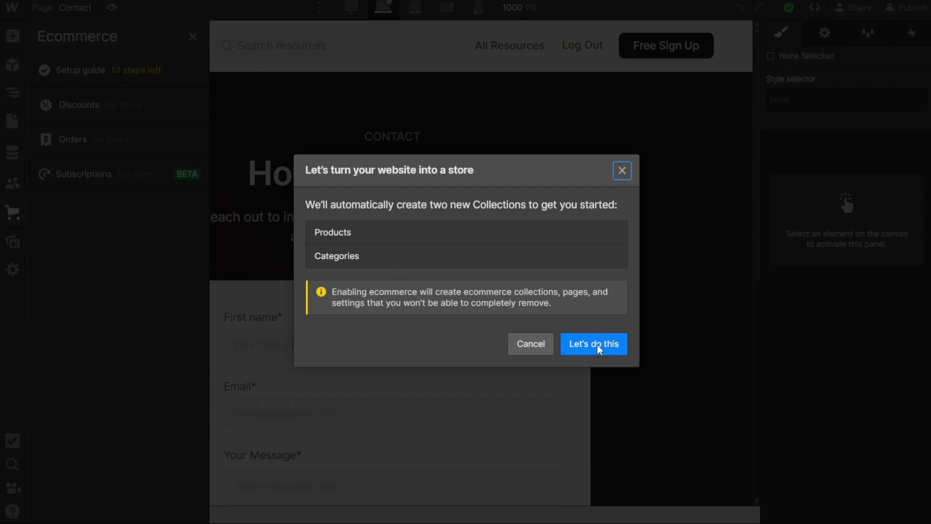
left_click(621, 175)
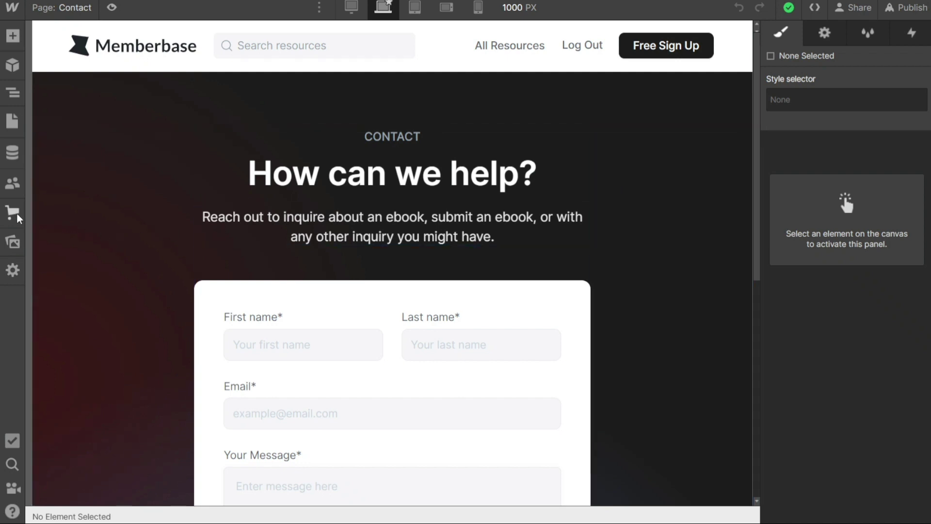
left_click(17, 244)
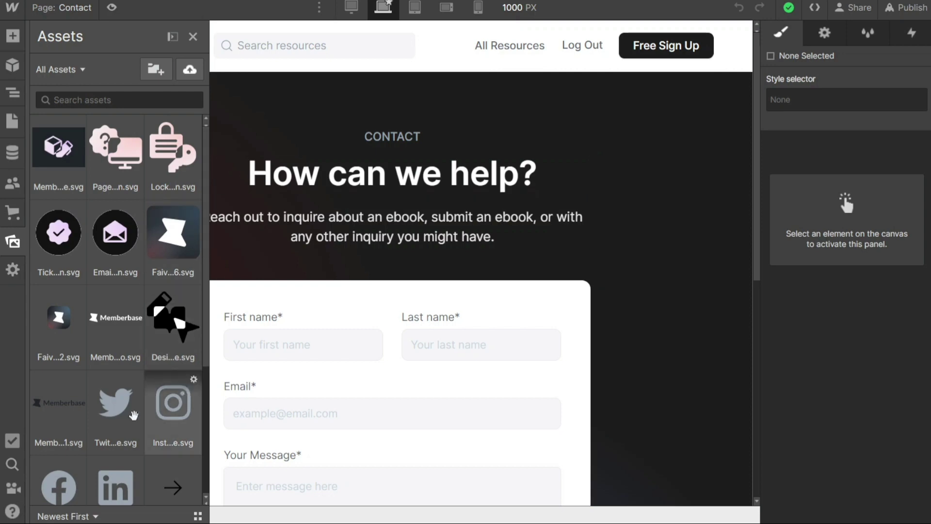
left_click(82, 70)
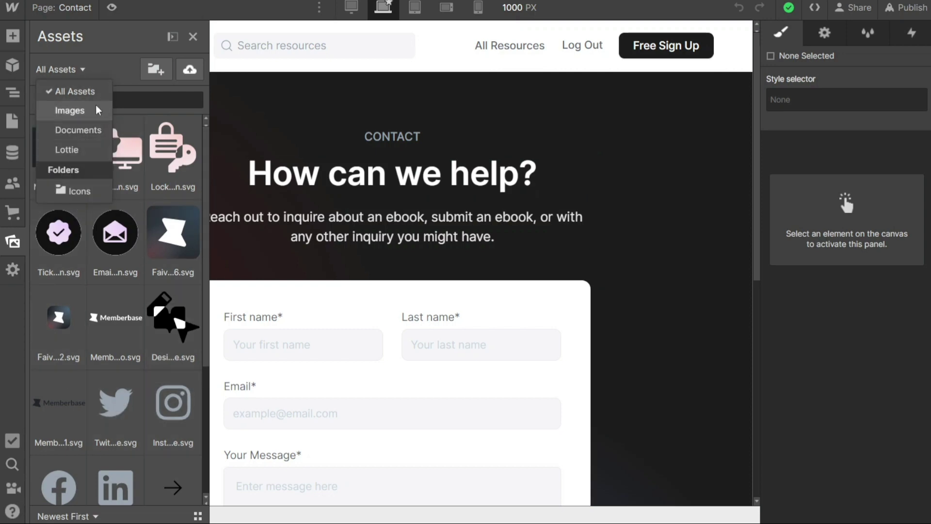
left_click(104, 73)
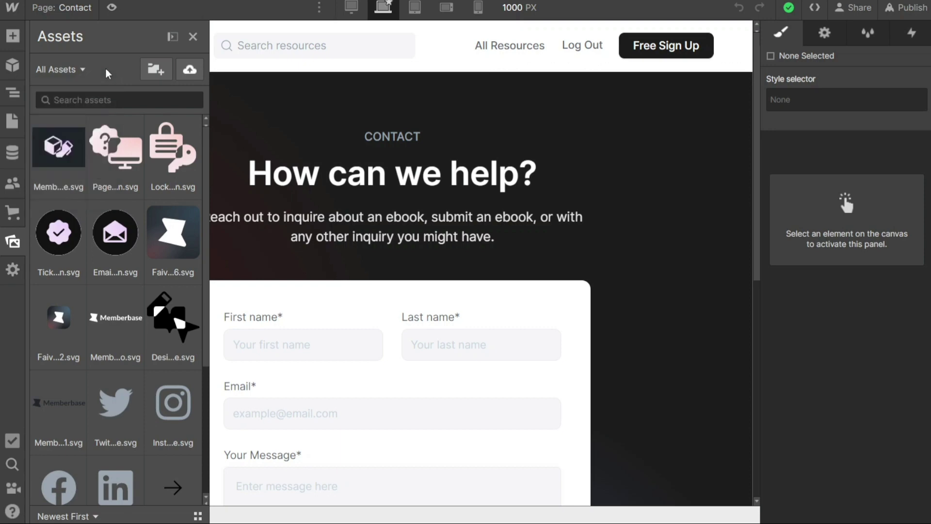
left_click(19, 276)
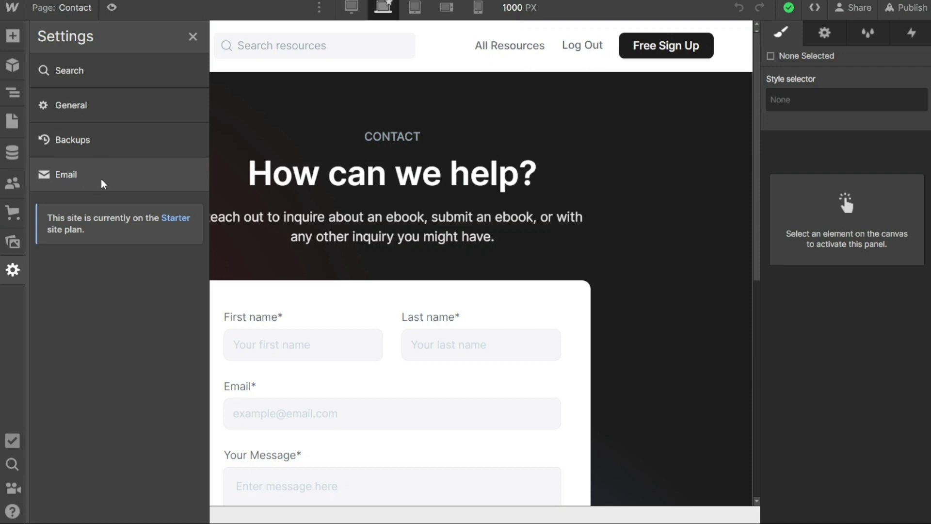
On the Contact page, select the 'How can we help?' heading text, its container, and the navigation bar
left_click(193, 37)
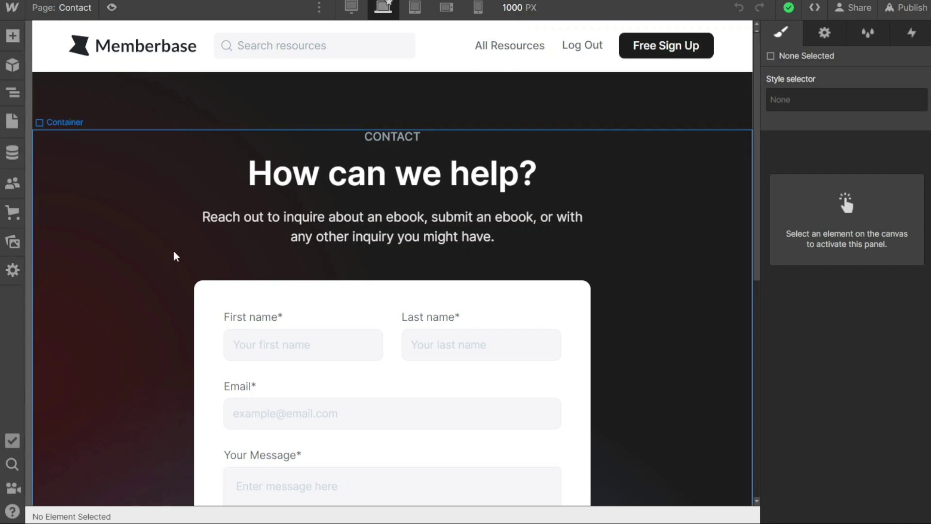
left_click(385, 197)
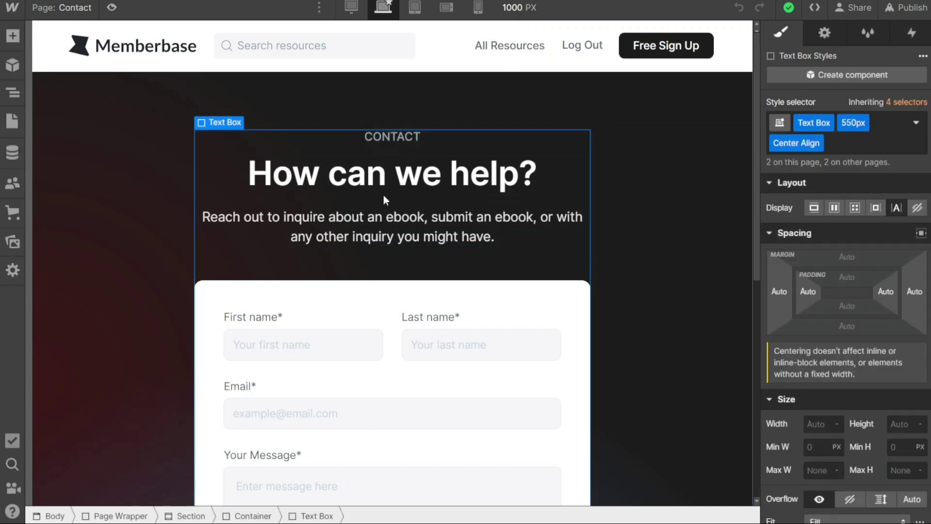
left_click(443, 176)
left_click(442, 177)
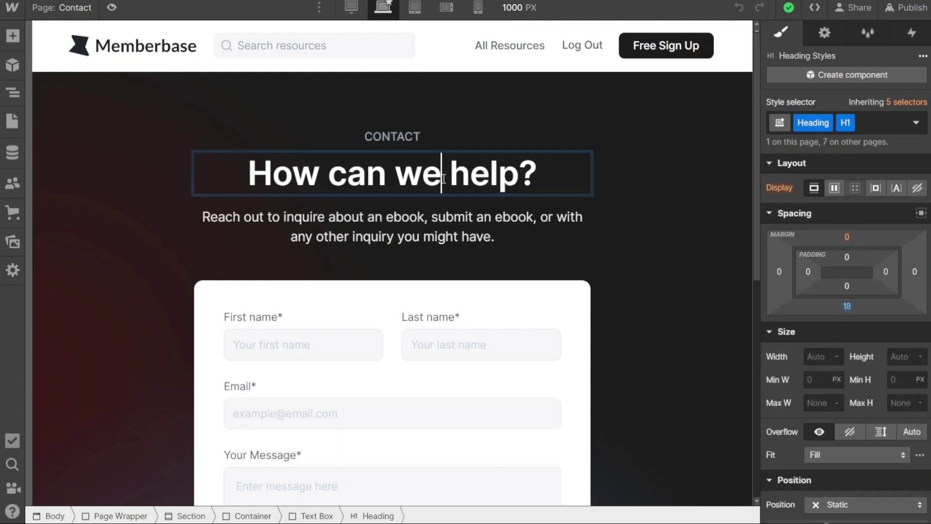
left_click(546, 170)
left_click_drag(546, 170, 396, 175)
left_click(667, 186)
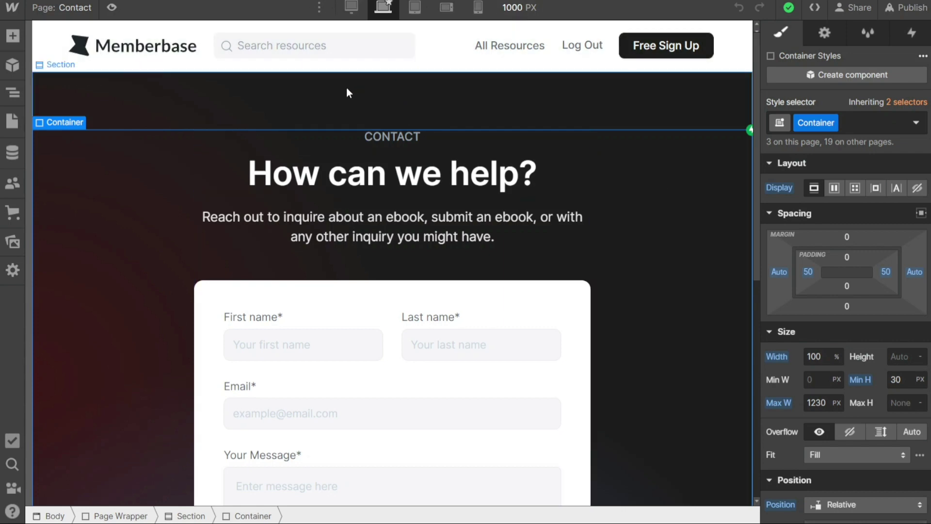
left_click(140, 53)
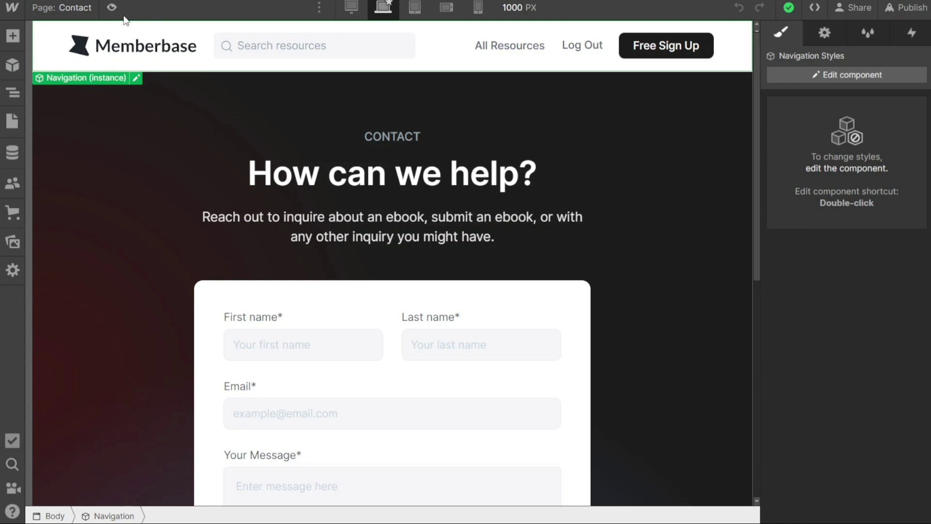
Switch the canvas to the Home page and close the Pages list
left_click(68, 10)
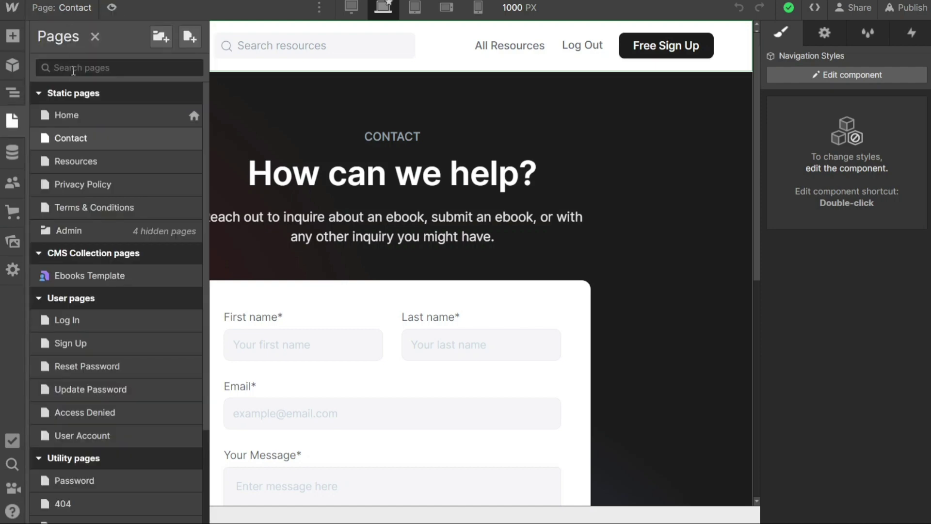
left_click(83, 118)
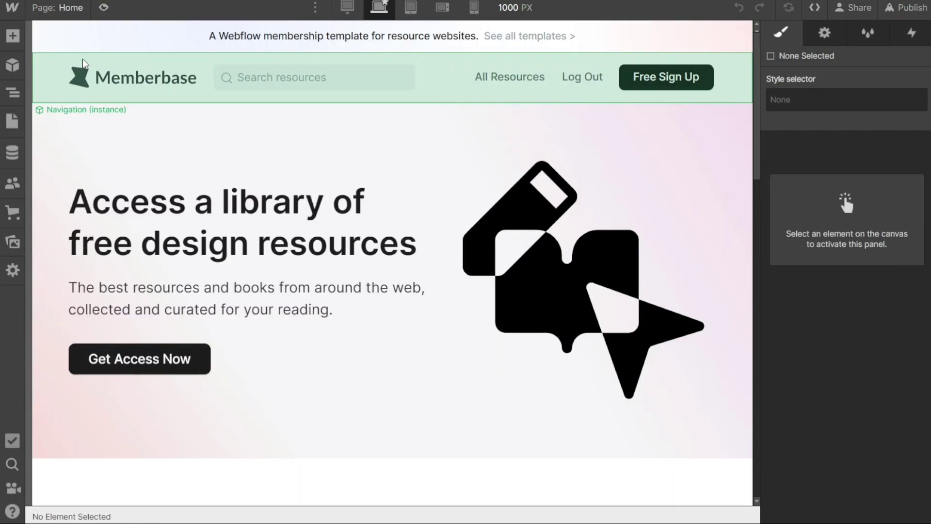
left_click(76, 8)
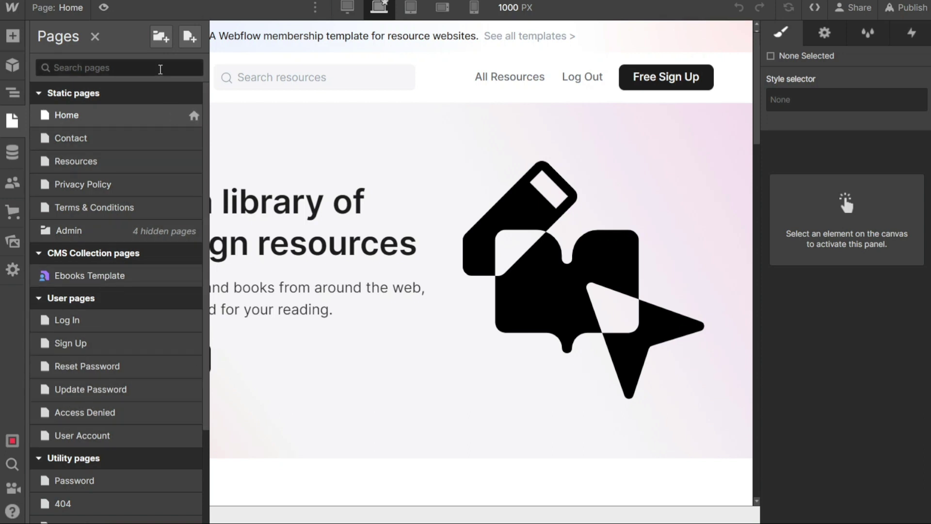
left_click(95, 39)
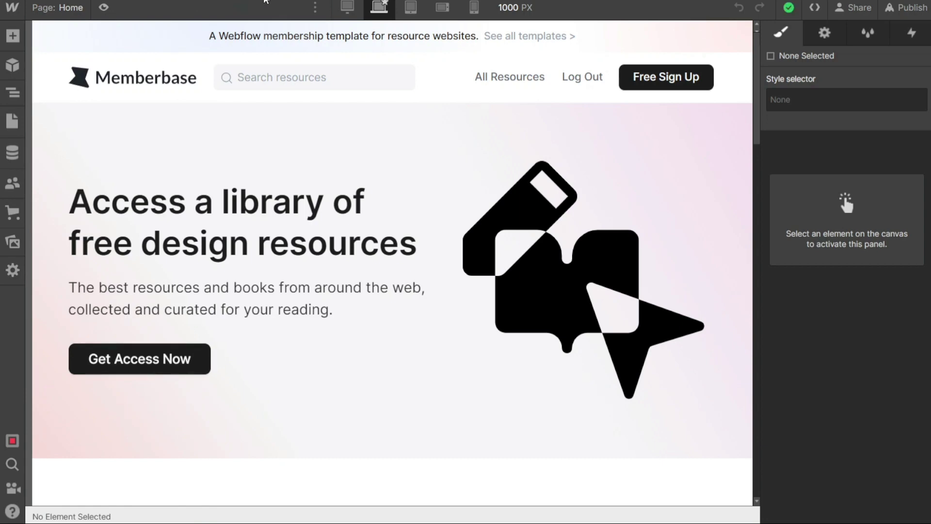
Step through the 1280px, Tablet and Mobile landscape breakpoints to 320 px Mobile portrait, selecting the collapsed navbar
left_click(347, 8)
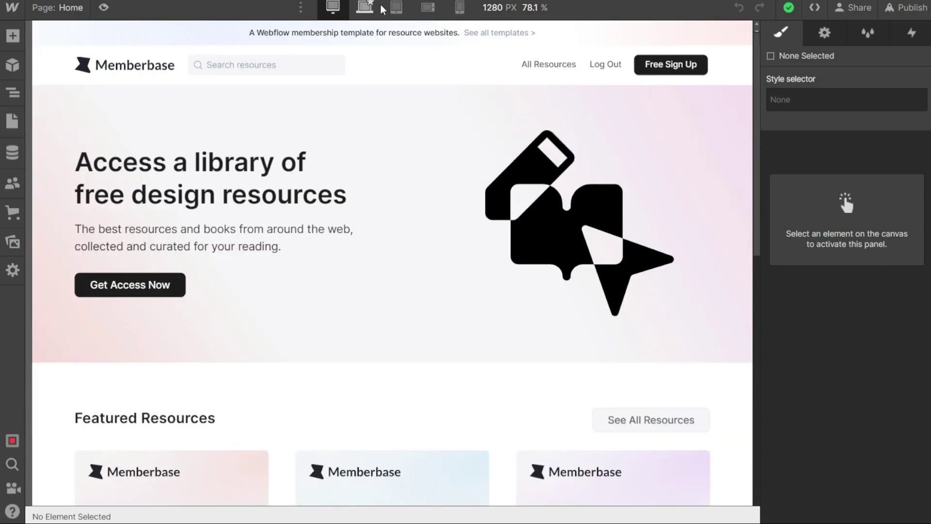
left_click(398, 9)
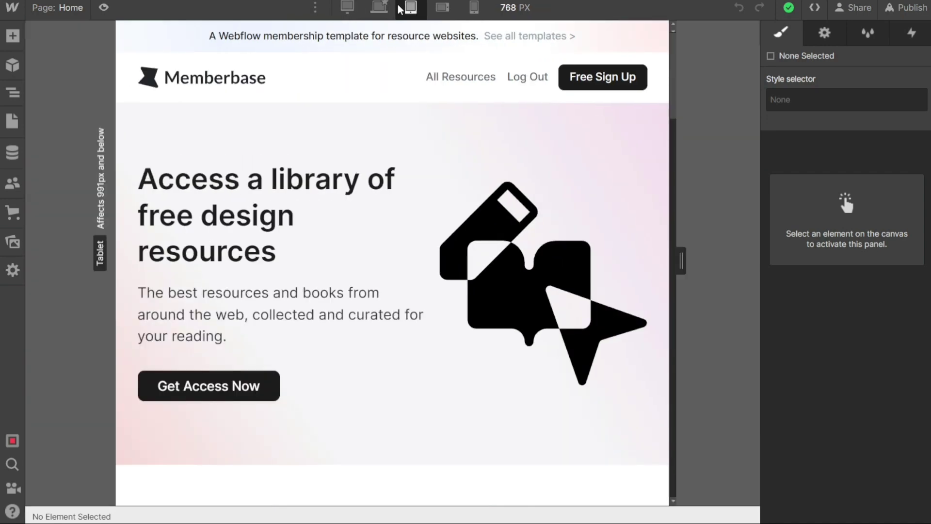
left_click(442, 7)
left_click(474, 8)
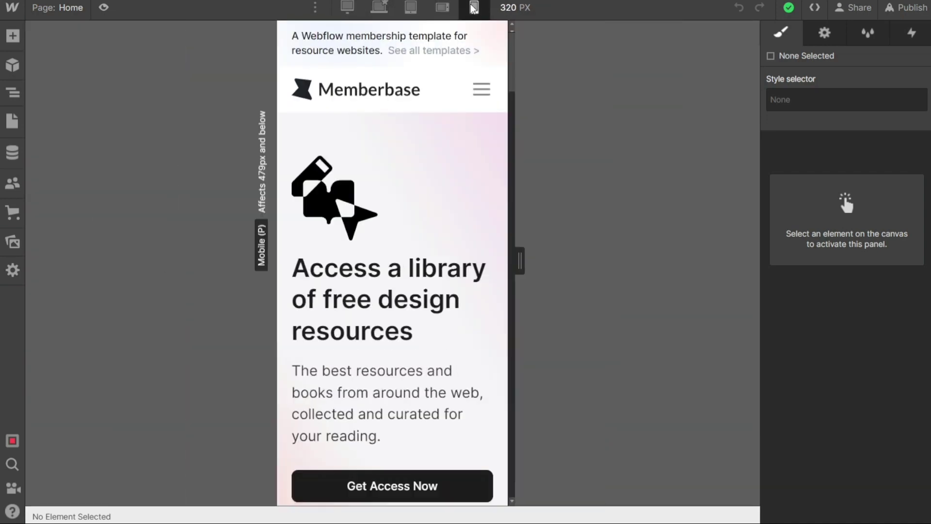
left_click(483, 95)
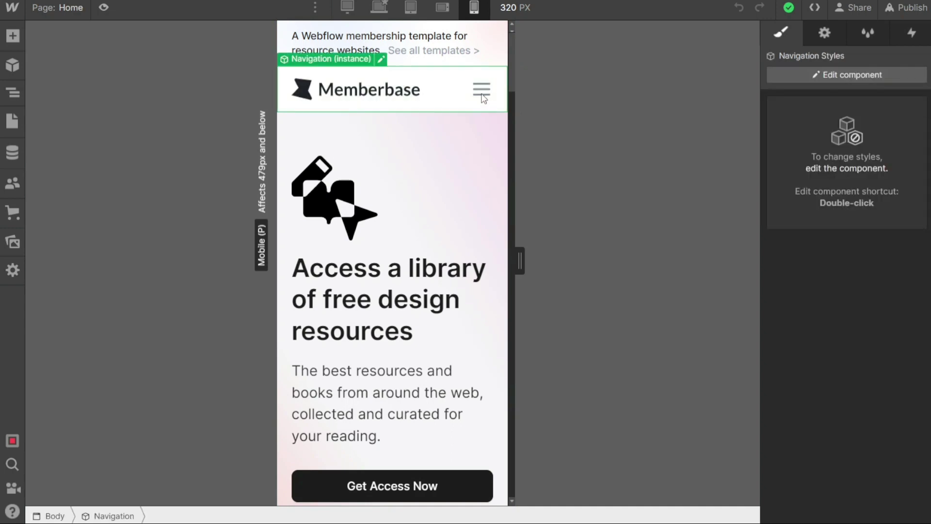
scroll(511, 68, "down", 9)
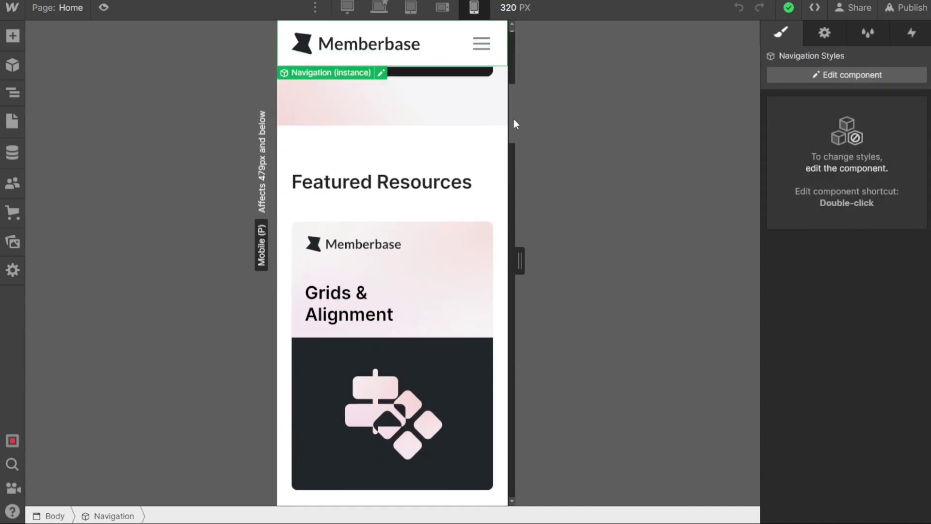
scroll(511, 68, "up", 9)
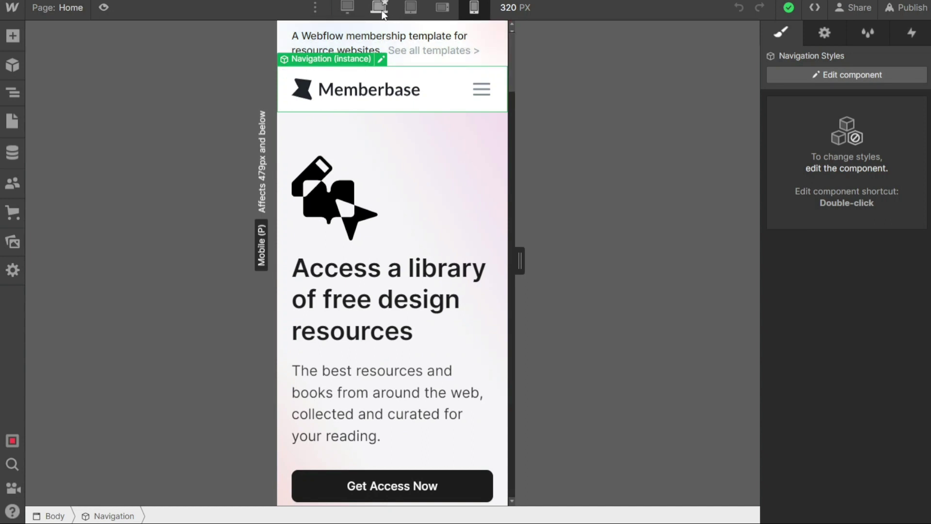
Return to the 1000 px desktop breakpoint, viewing the 1440px and 1920px options without adding either
left_click(381, 10)
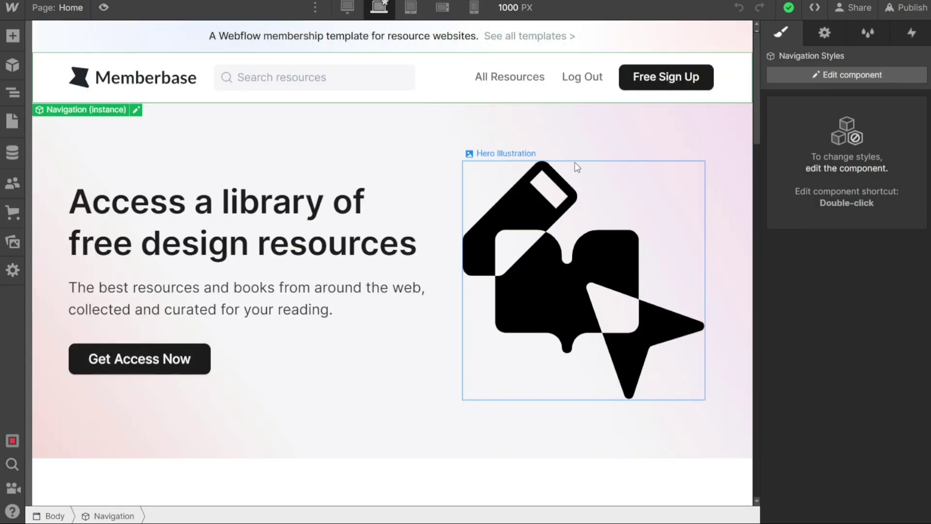
left_click(315, 8)
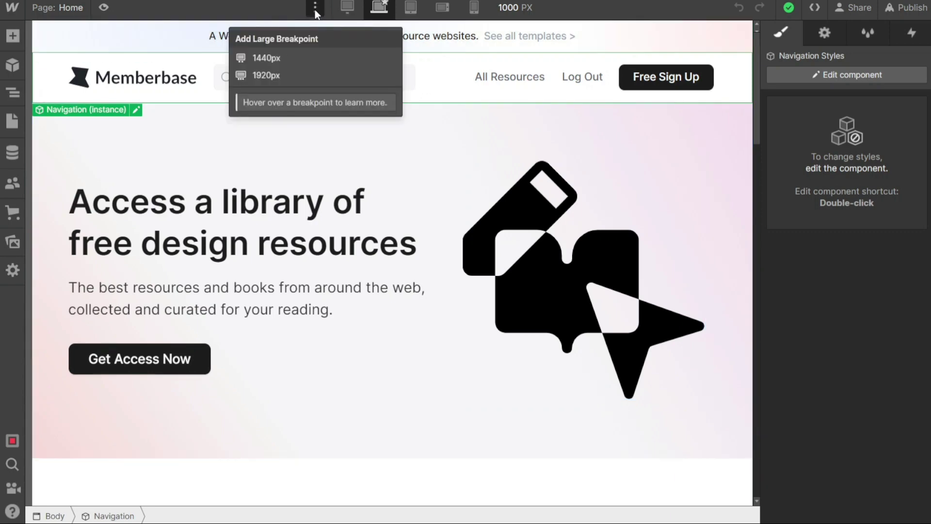
mouse_move(313, 79)
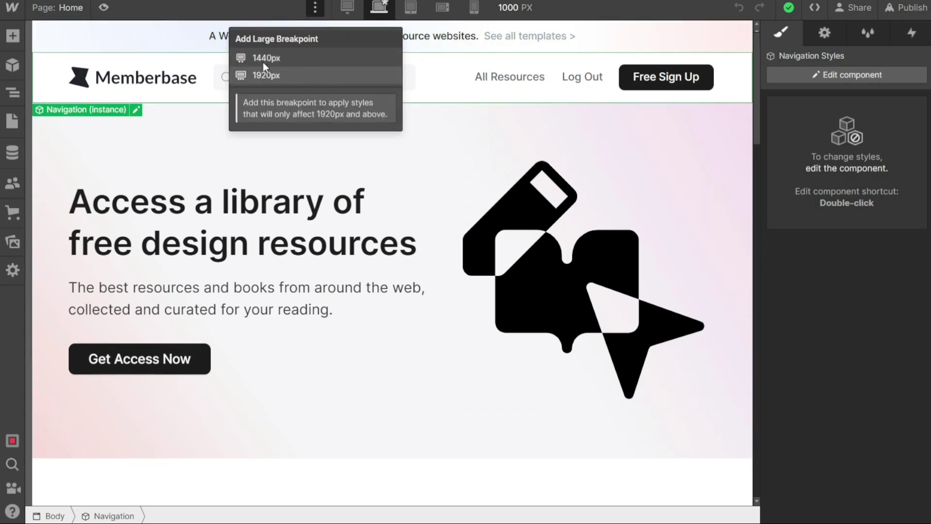
left_click(132, 10)
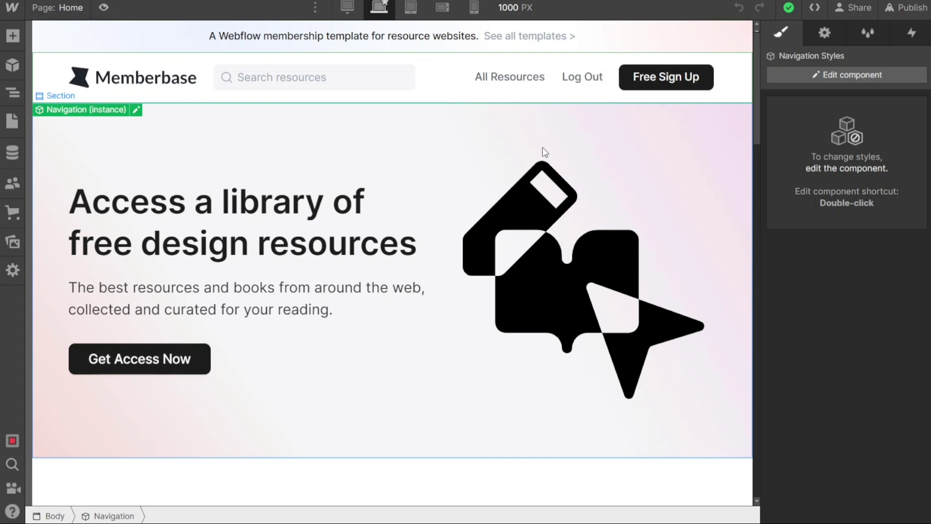
left_click(318, 13)
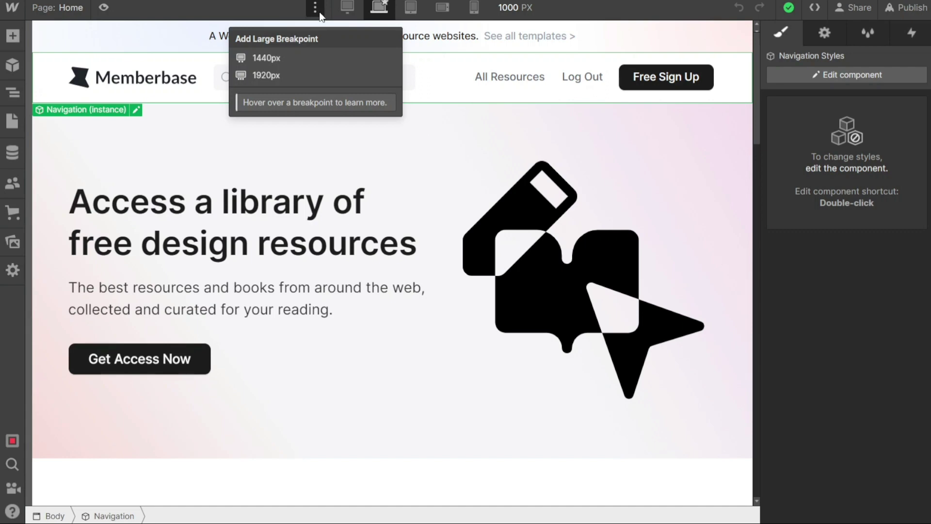
left_click(316, 12)
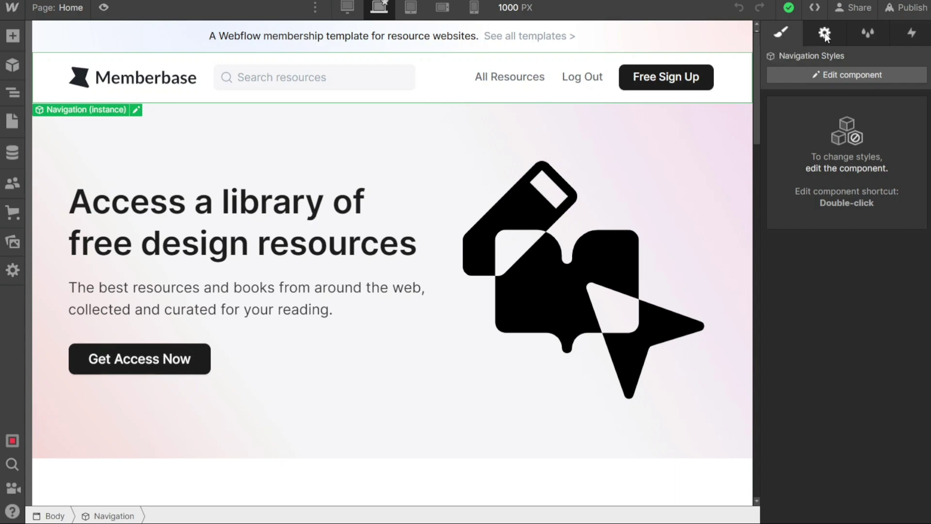
Check the navigation's interactions, then select the hero illustration and hero section
left_click(909, 35)
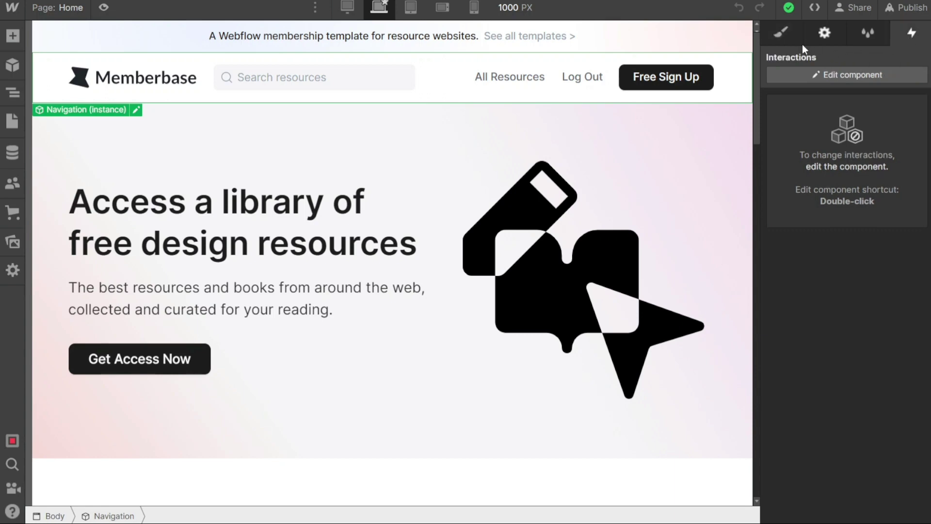
left_click(782, 39)
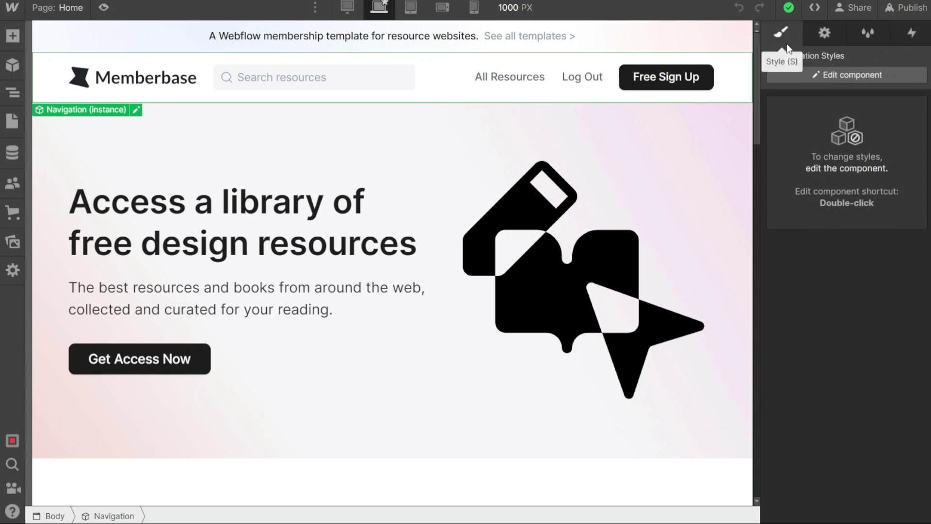
left_click(642, 203)
left_click(678, 125)
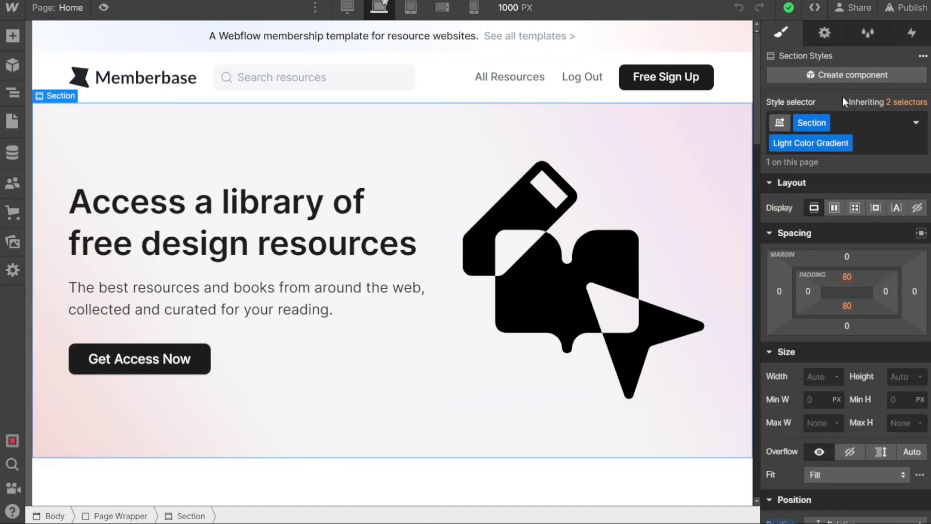
Select the heading's Text Box, center it in its grid cell, then set alignment to none
left_click(400, 223)
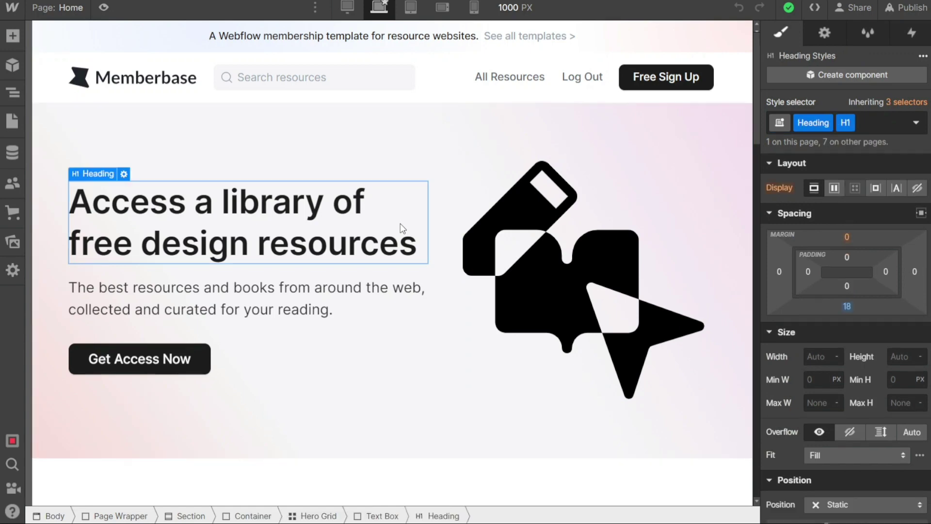
left_click(401, 335)
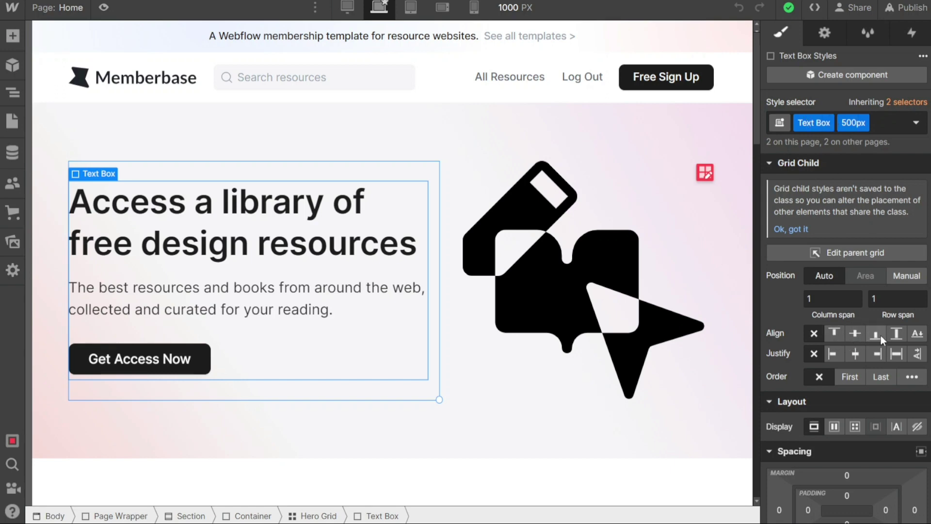
left_click(855, 334)
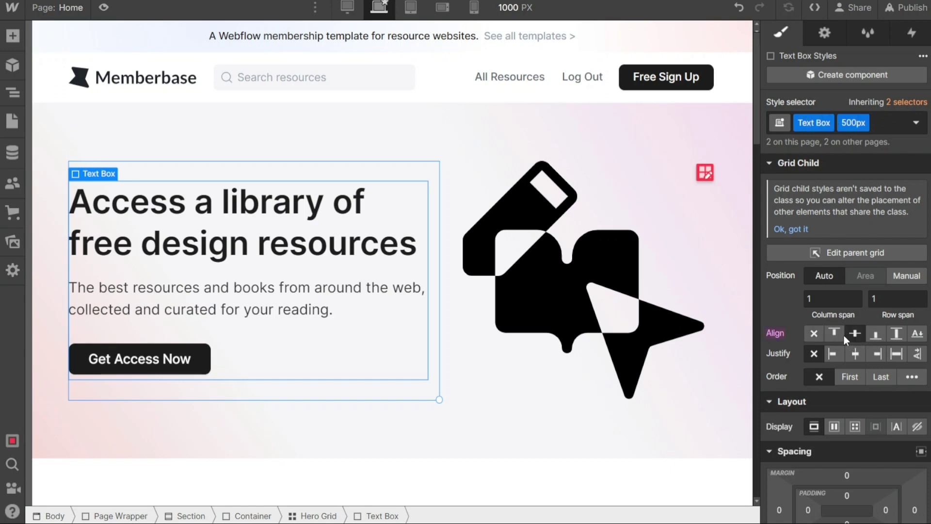
left_click(818, 335)
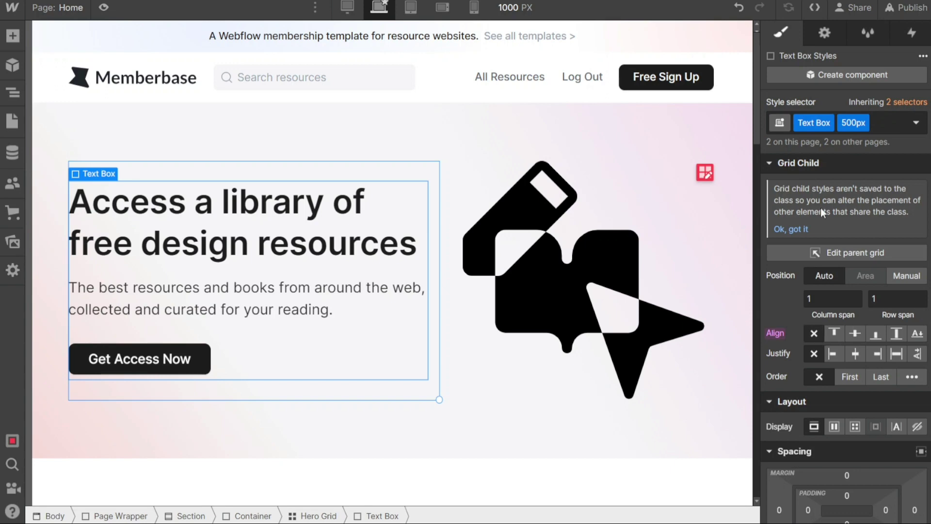
Change the hero Text Box's HTML tag to Nav, then select the Hero Illustration image
left_click(825, 34)
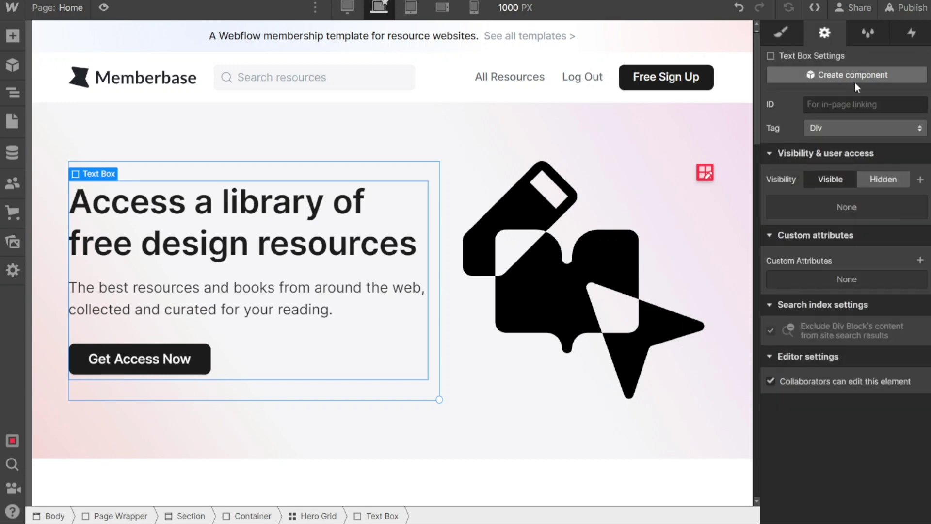
left_click(876, 127)
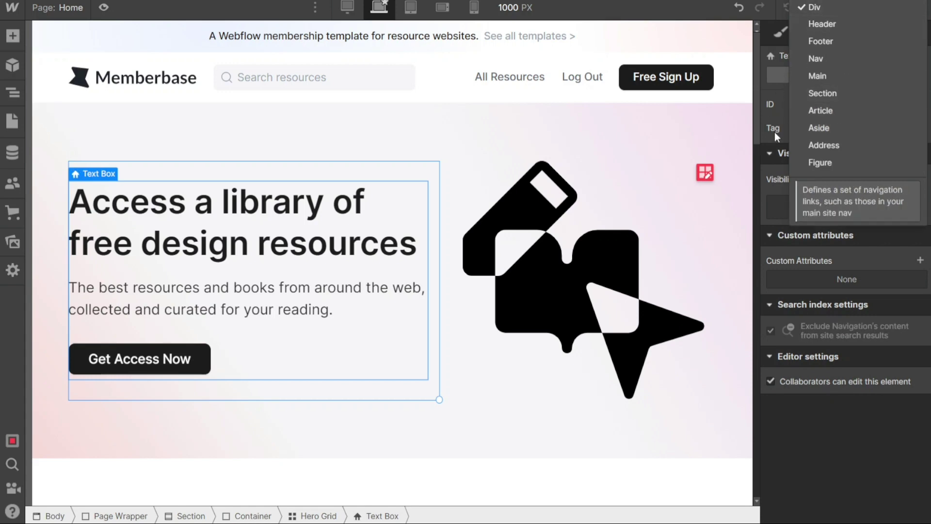
key("Return")
left_click(555, 276)
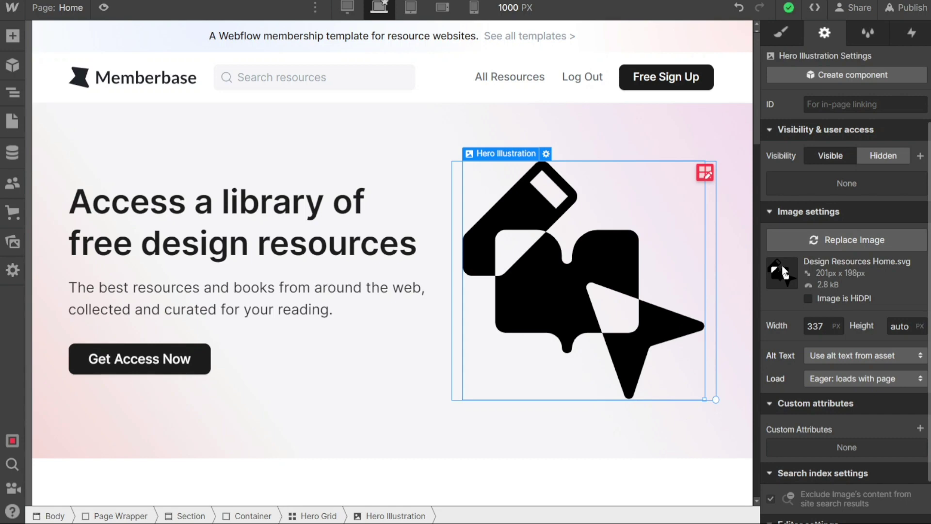
Browse the Style Manager, previewing CSS for global classes like All List Items
left_click(868, 33)
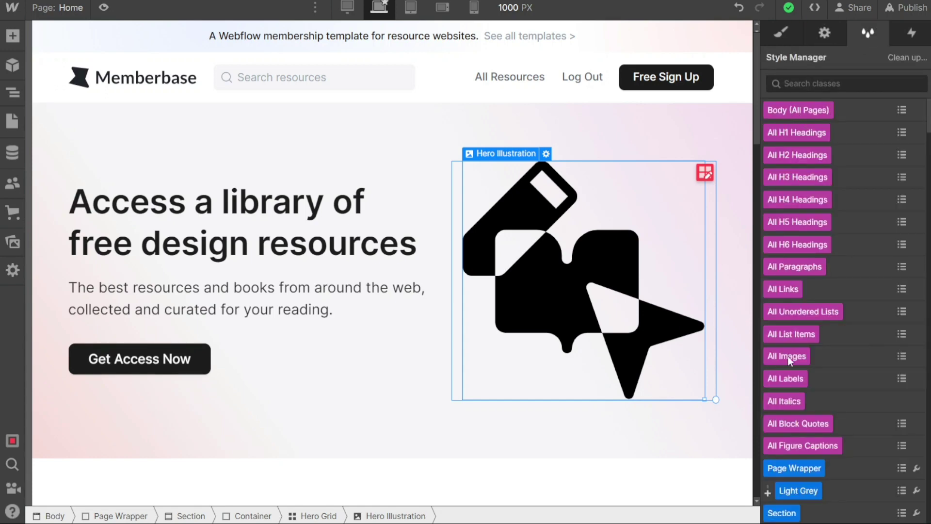
mouse_move(802, 337)
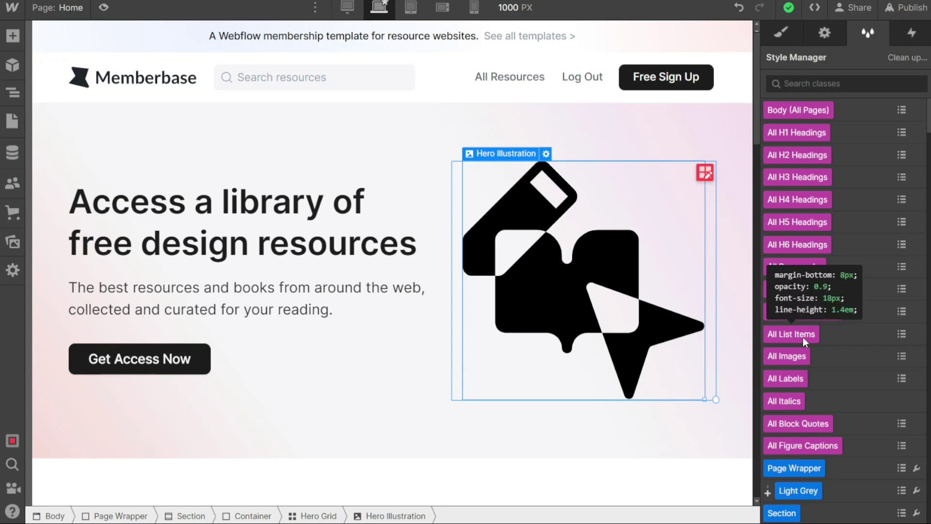
mouse_move(804, 200)
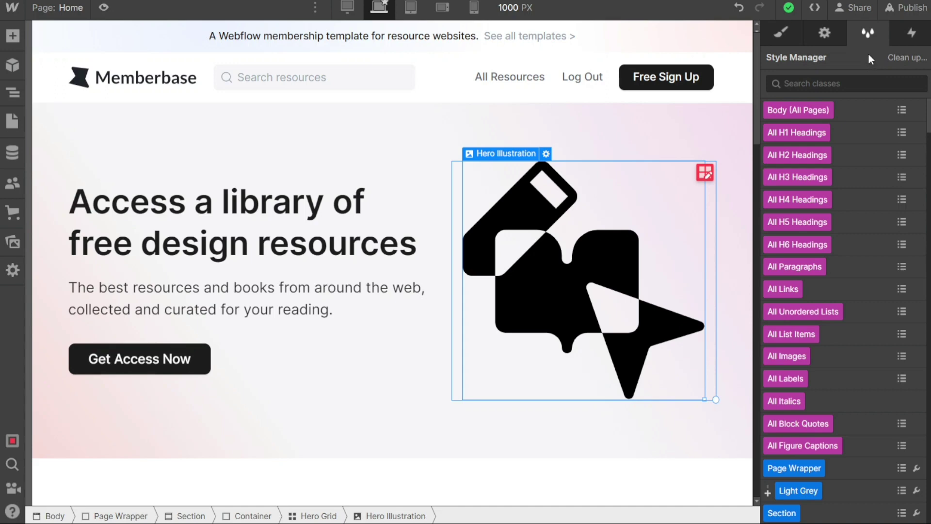
left_click(915, 39)
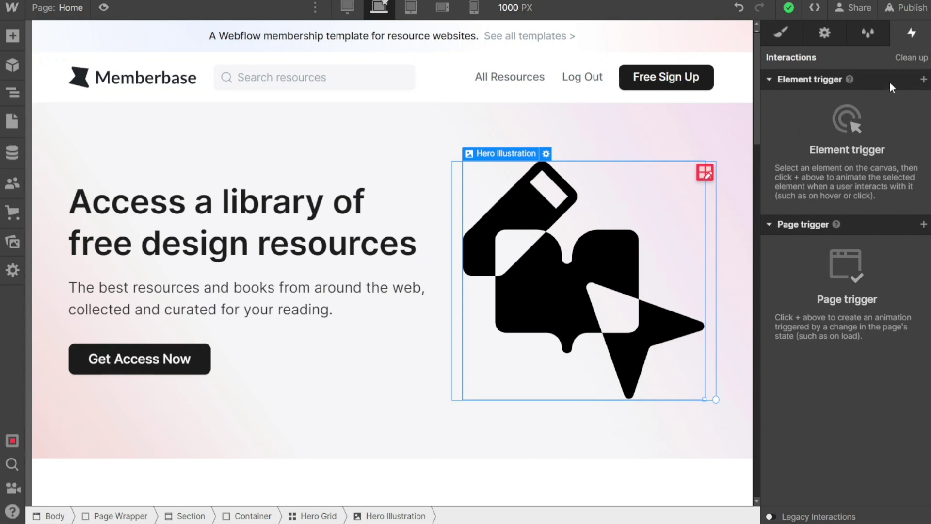
Publish the site to its webflow.io staging domain, then expand the JotForm video's YouTube description
left_click(781, 33)
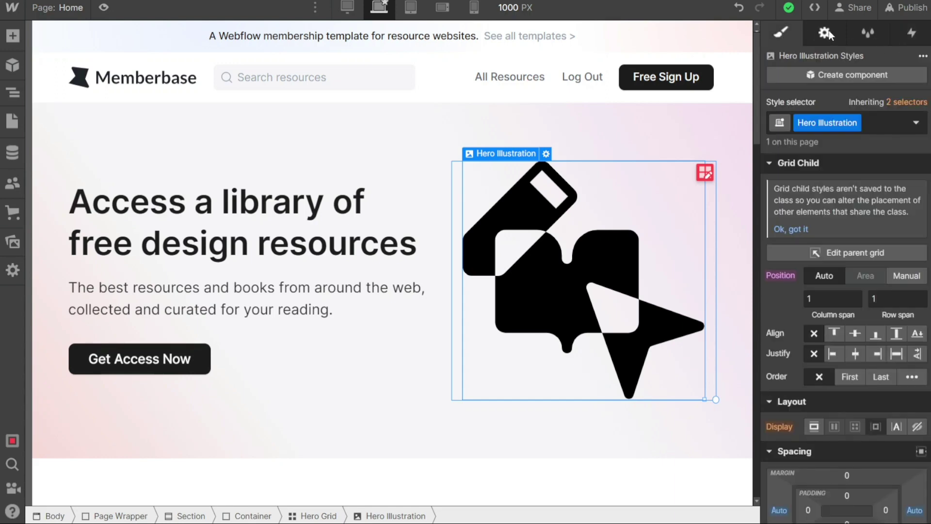
left_click(909, 15)
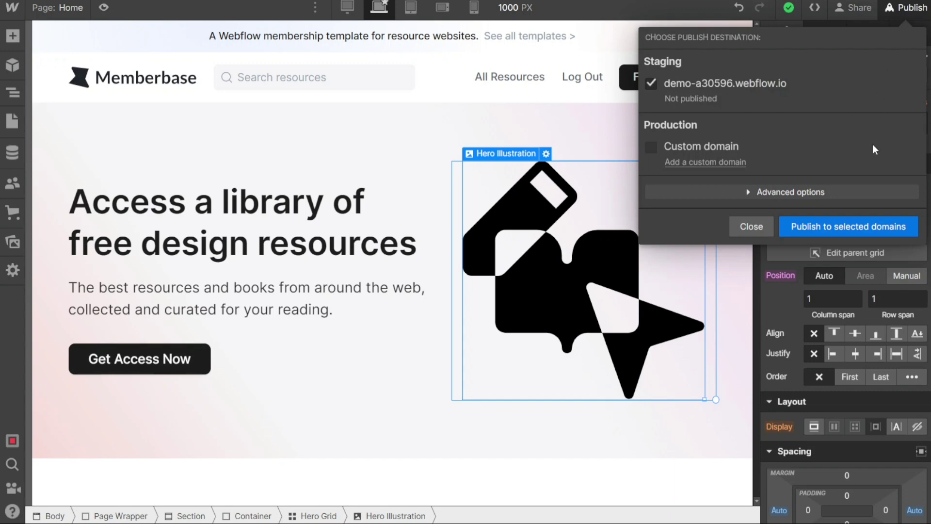
left_click(838, 229)
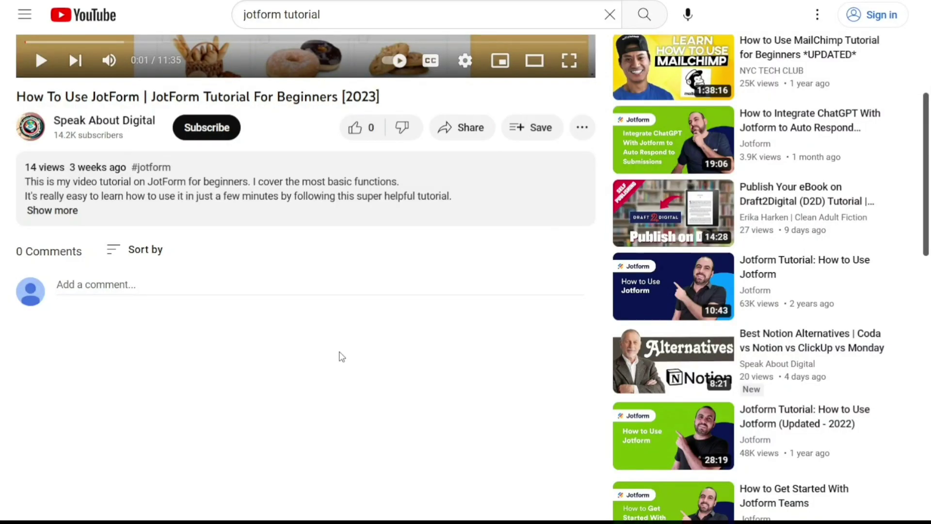
left_click(62, 210)
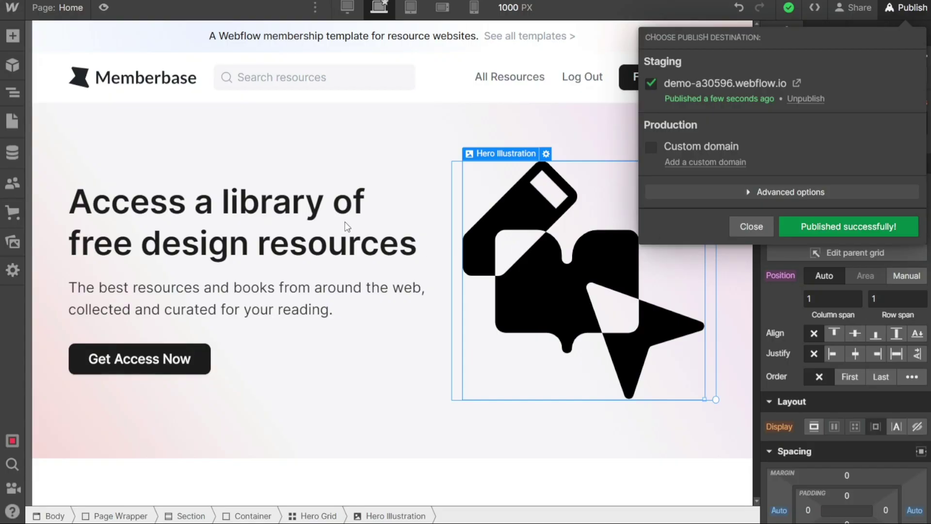
Dismiss the publish popup after the staging site reports Published successfully
left_click(345, 222)
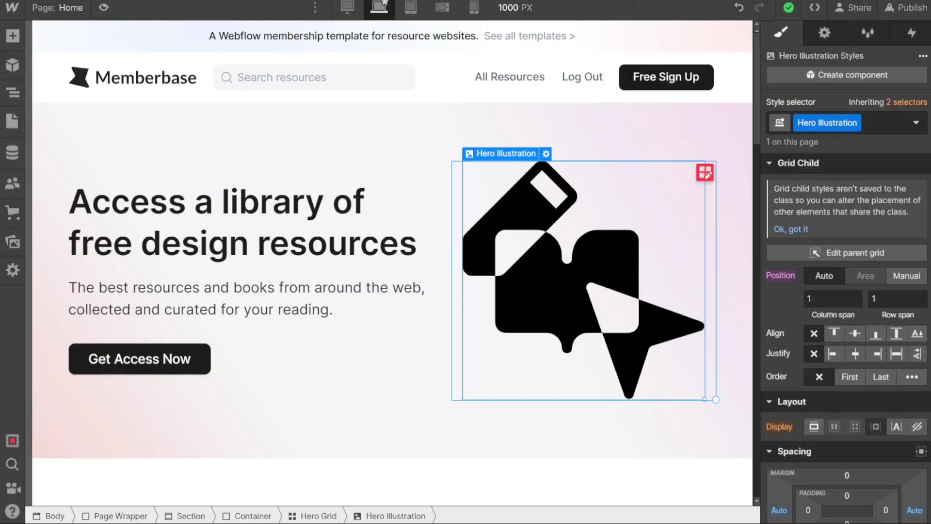